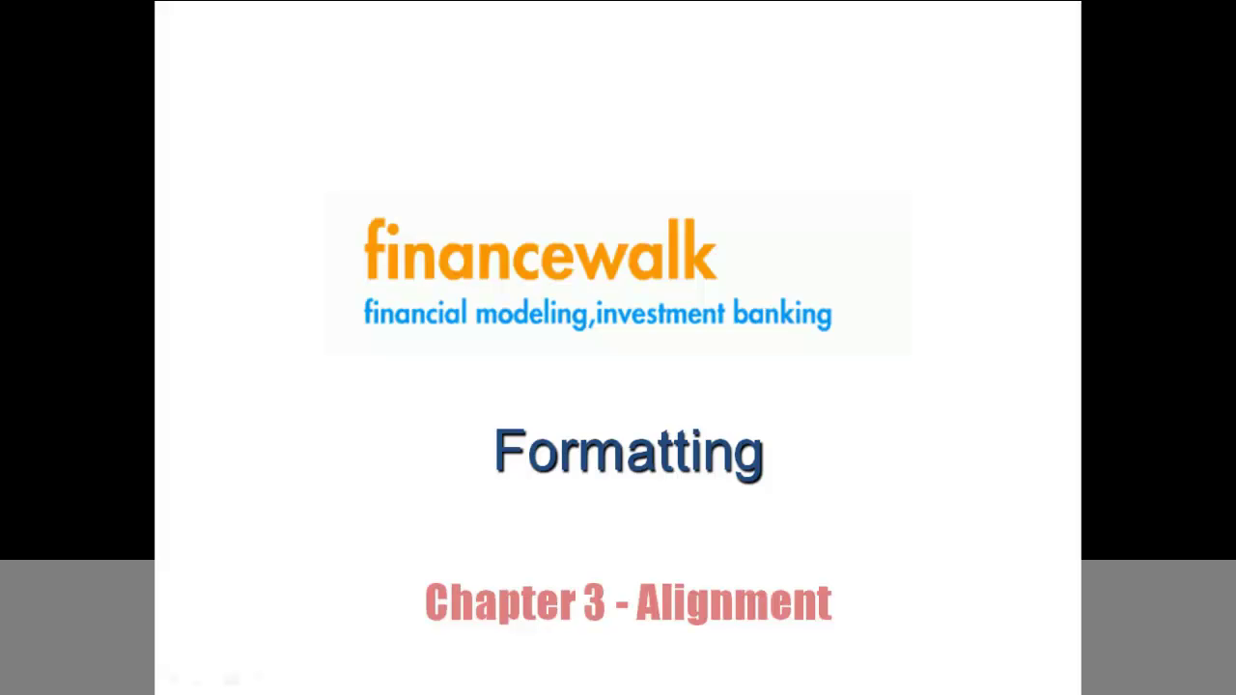
Step: Switch to the Formatting in Excel workbook and open the cell alignment settings for the Number of Employees header
{"action": "key", "text": "alt+Tab"}
{"action": "key", "text": "Tab"}
{"action": "key", "text": "Tab"}
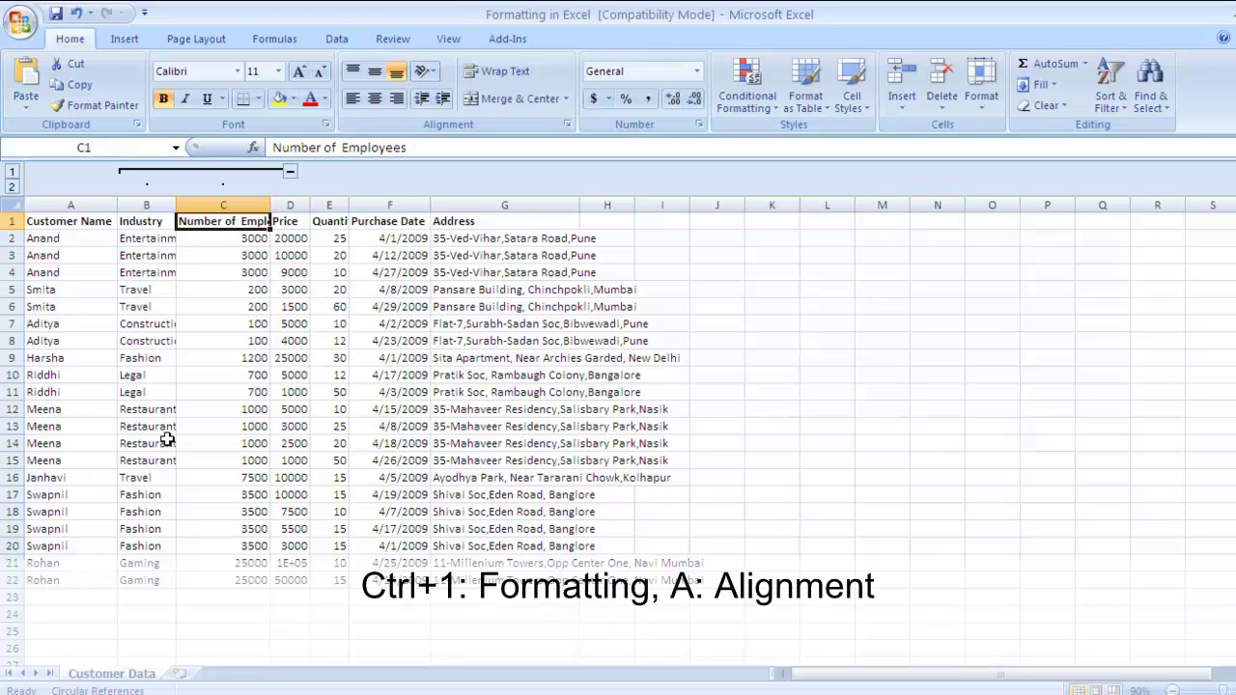
{"action": "key", "text": "ctrl+1"}
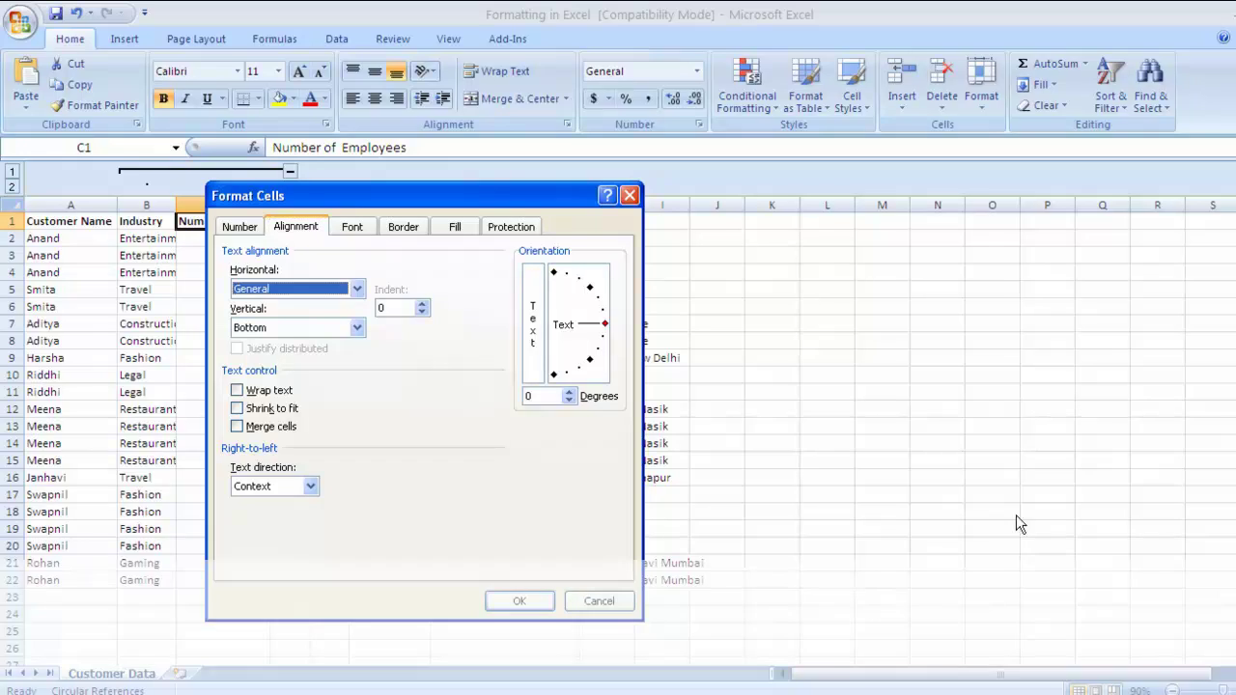
Step: Review the available horizontal text alignment options for the header cell and keep General
{"action": "key", "text": "alt+h"}
{"action": "key", "text": "alt+Down"}
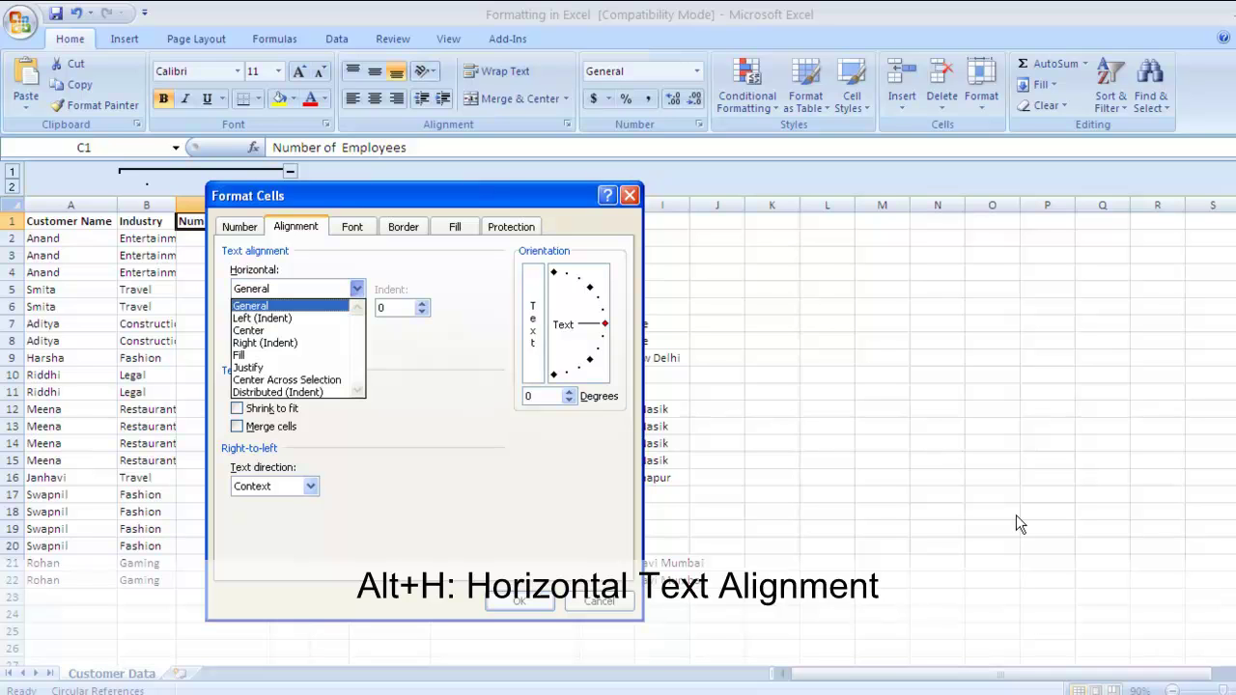
{"action": "key", "text": "Down"}
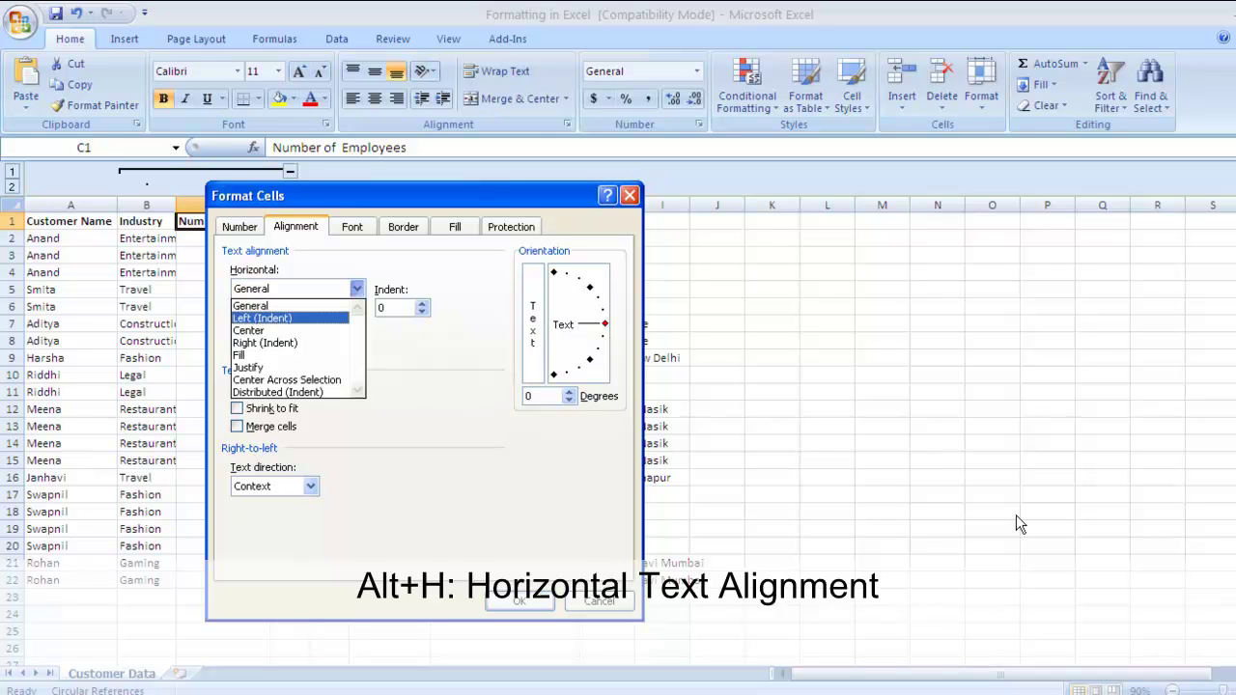
{"action": "key", "text": "Down"}
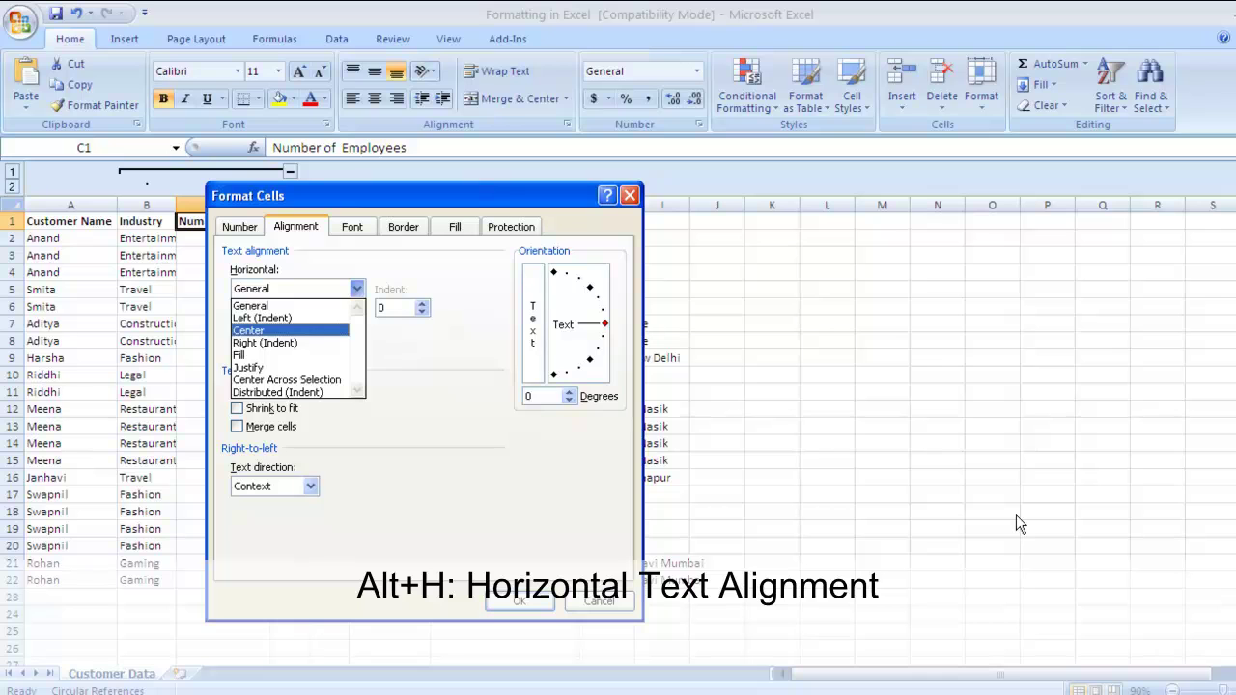
{"action": "key", "text": "Down"}
{"action": "key", "text": "Down"}
{"action": "key", "text": "Down"}
{"action": "key", "text": "Up"}
{"action": "key", "text": "Up"}
{"action": "key", "text": "Up"}
{"action": "key", "text": "Up"}
{"action": "key", "text": "Up"}
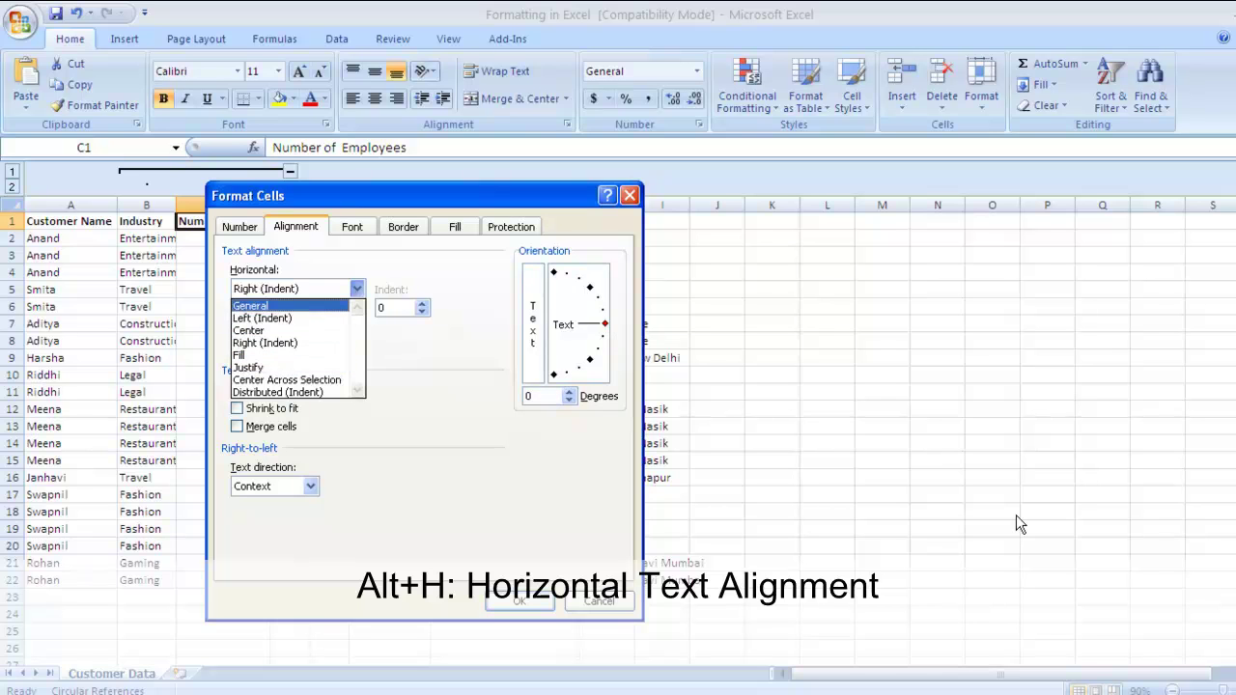
{"action": "key", "text": "Return"}
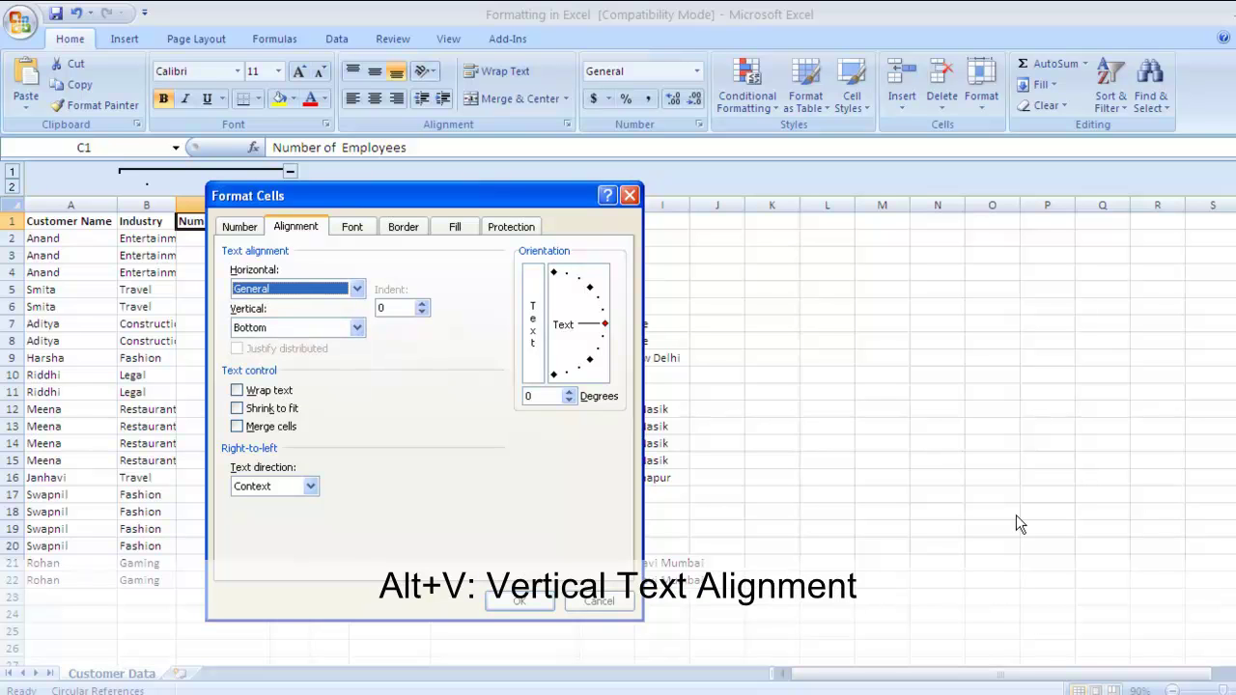
Step: Review the available vertical text alignment options for the header cell and keep Bottom
{"action": "key", "text": "alt+v"}
{"action": "key", "text": "alt+Down"}
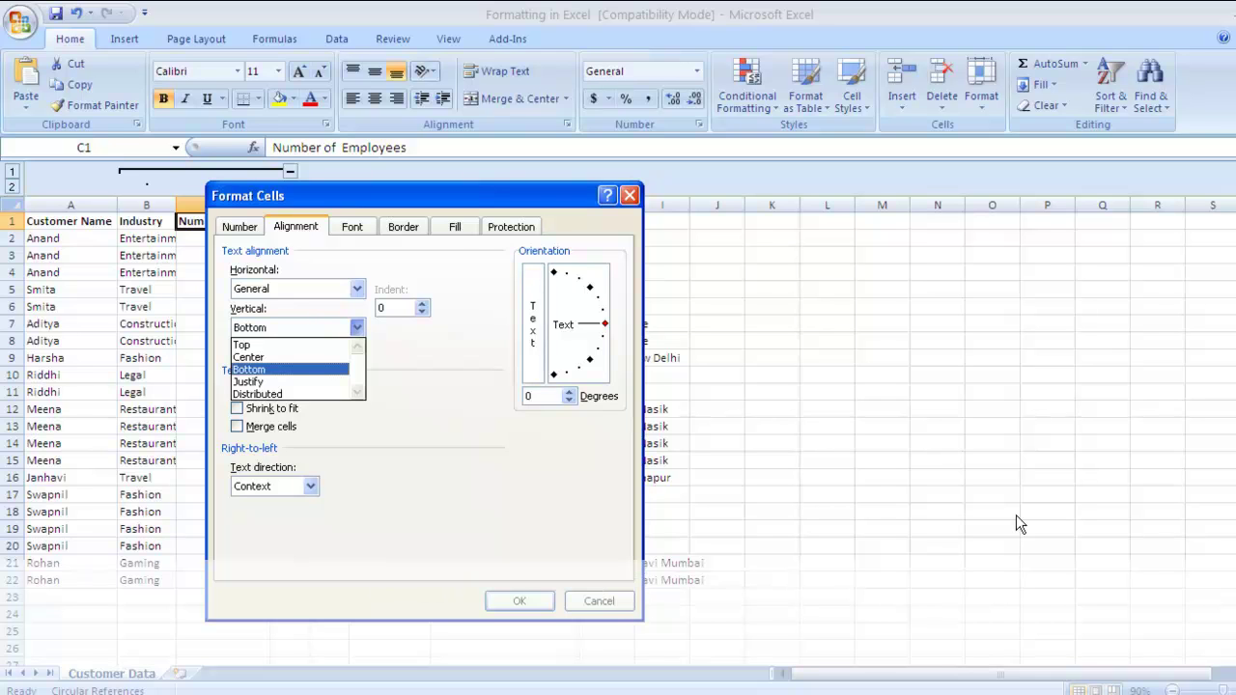
{"action": "key", "text": "Return"}
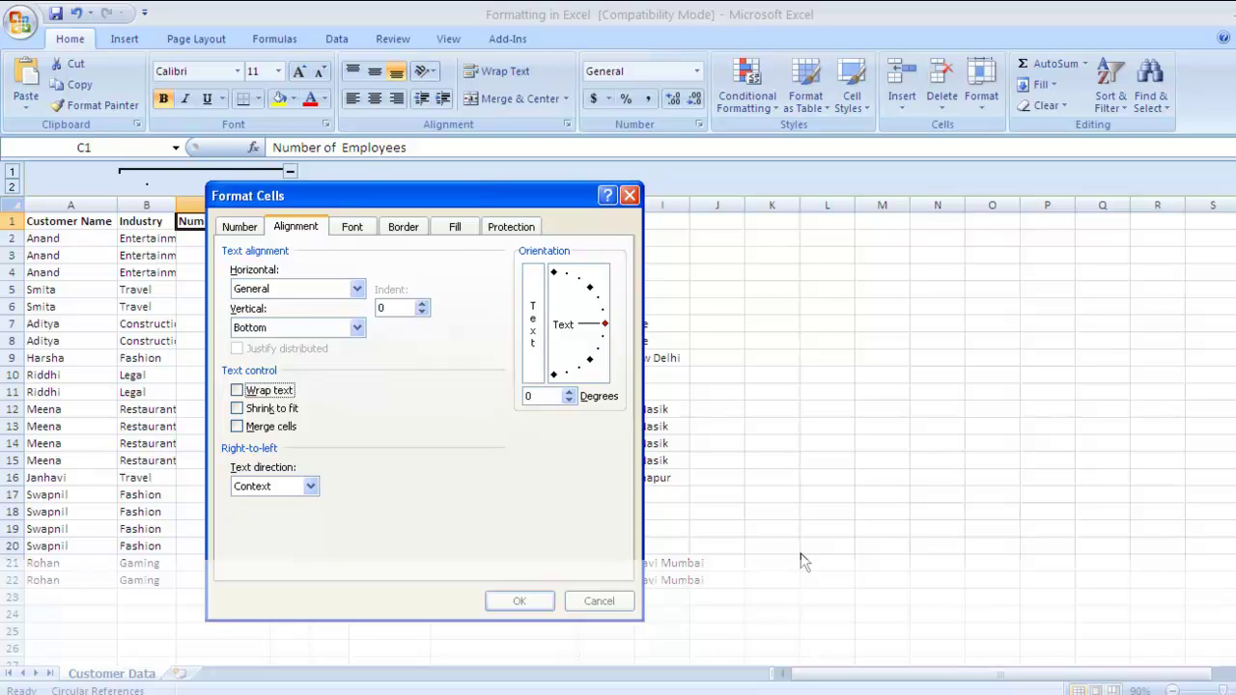
Step: Try a text orientation of 90 degrees for the header cell and discard the formatting changes
{"action": "key", "text": "Tab"}
{"action": "key", "text": "alt+d"}
{"action": "type", "text": "90"}
{"action": "key", "text": "Escape"}
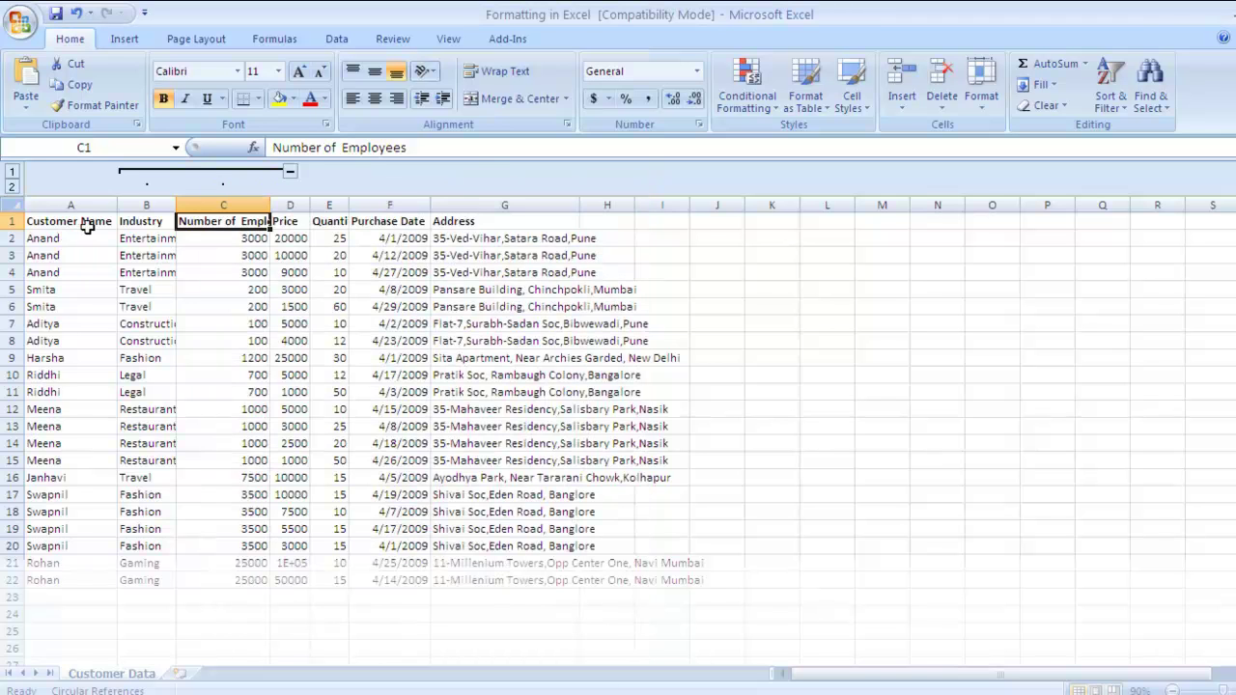
Step: Switch to the ConditionalFormatting-LBO workbook and select the vertical Purchase Price label beside the EBITDA Exit Multiple table
{"action": "key", "text": "alt+Tab"}
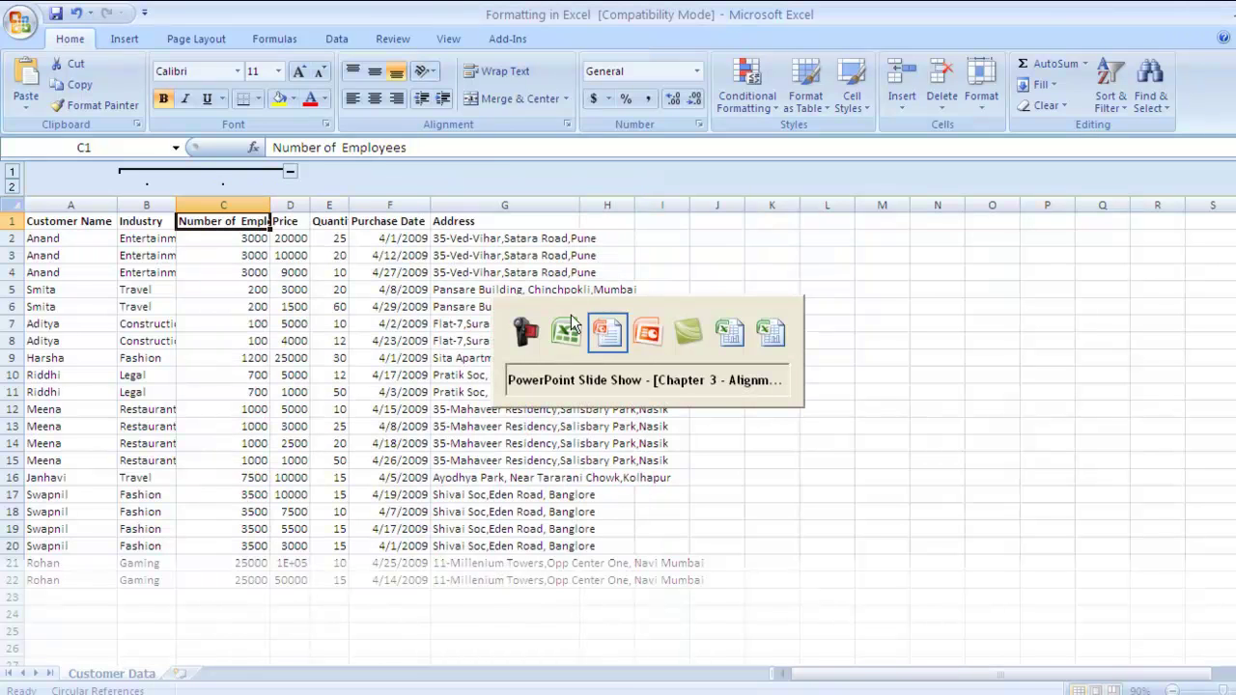
{"action": "key", "text": "alt+Tab"}
{"action": "key", "text": "alt+Tab"}
{"action": "key", "text": "alt+Tab"}
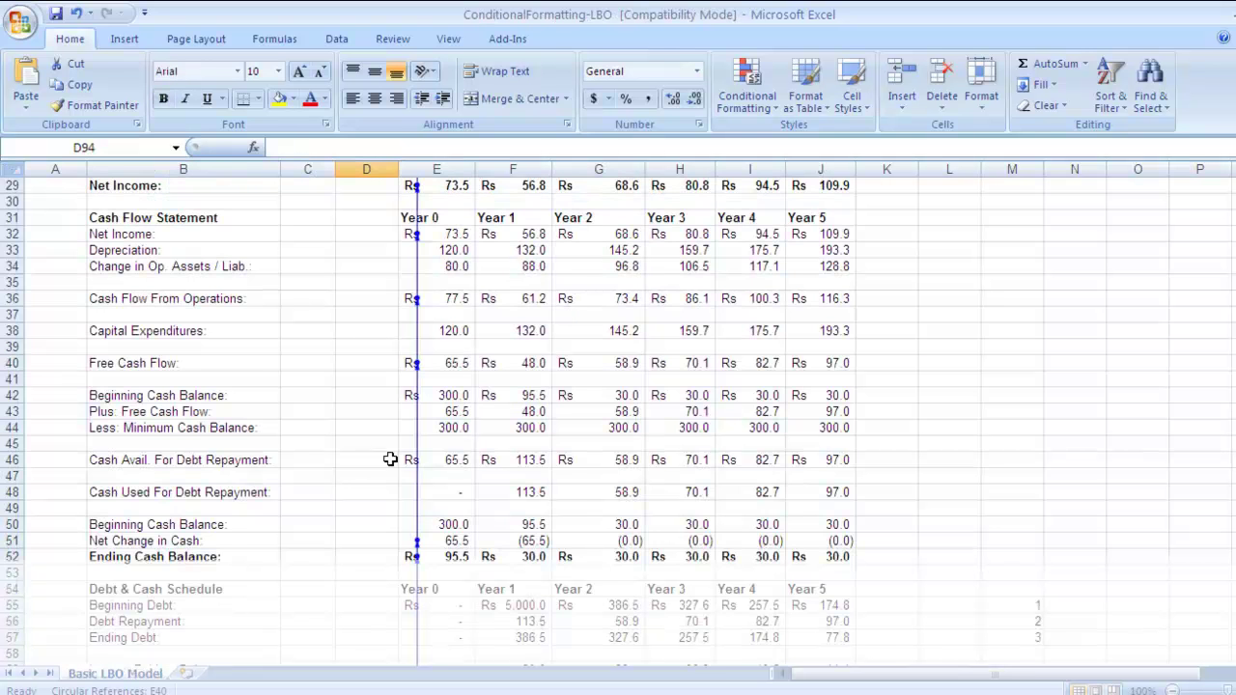
{"action": "scroll", "coordinate": [370, 474], "scroll_direction": "down", "scroll_amount": 1}
{"action": "scroll", "coordinate": [371, 477], "scroll_direction": "down", "scroll_amount": 9}
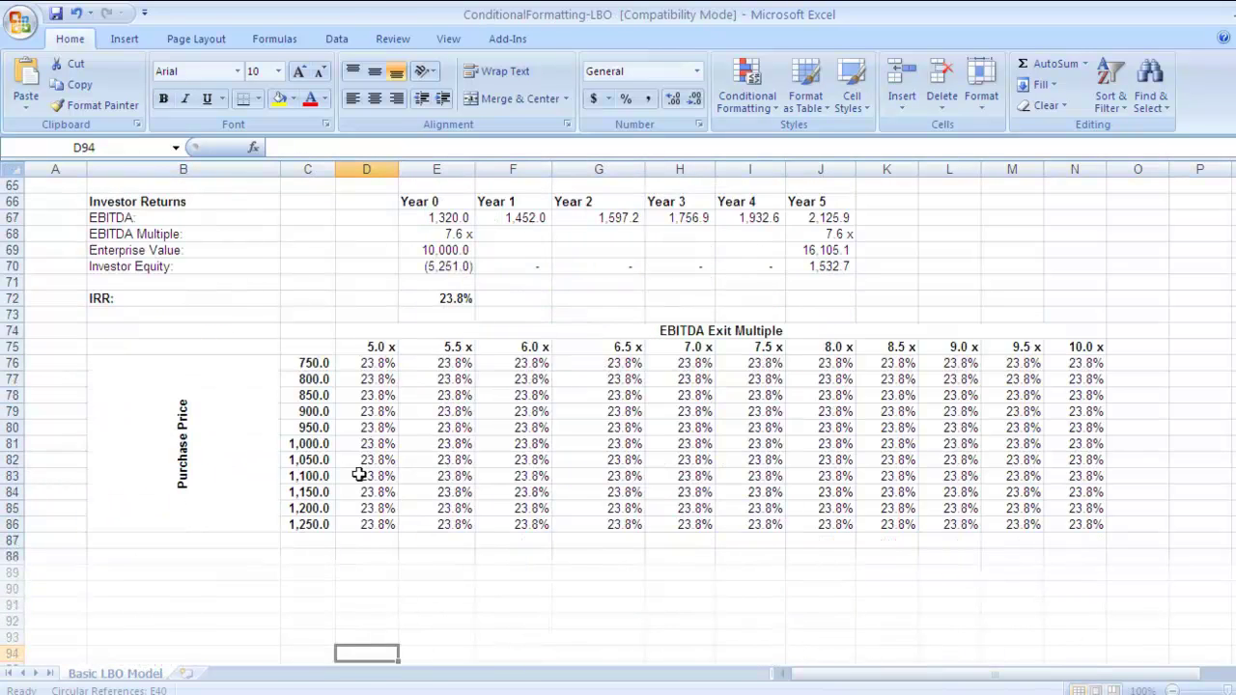
{"action": "left_click", "coordinate": [146, 414]}
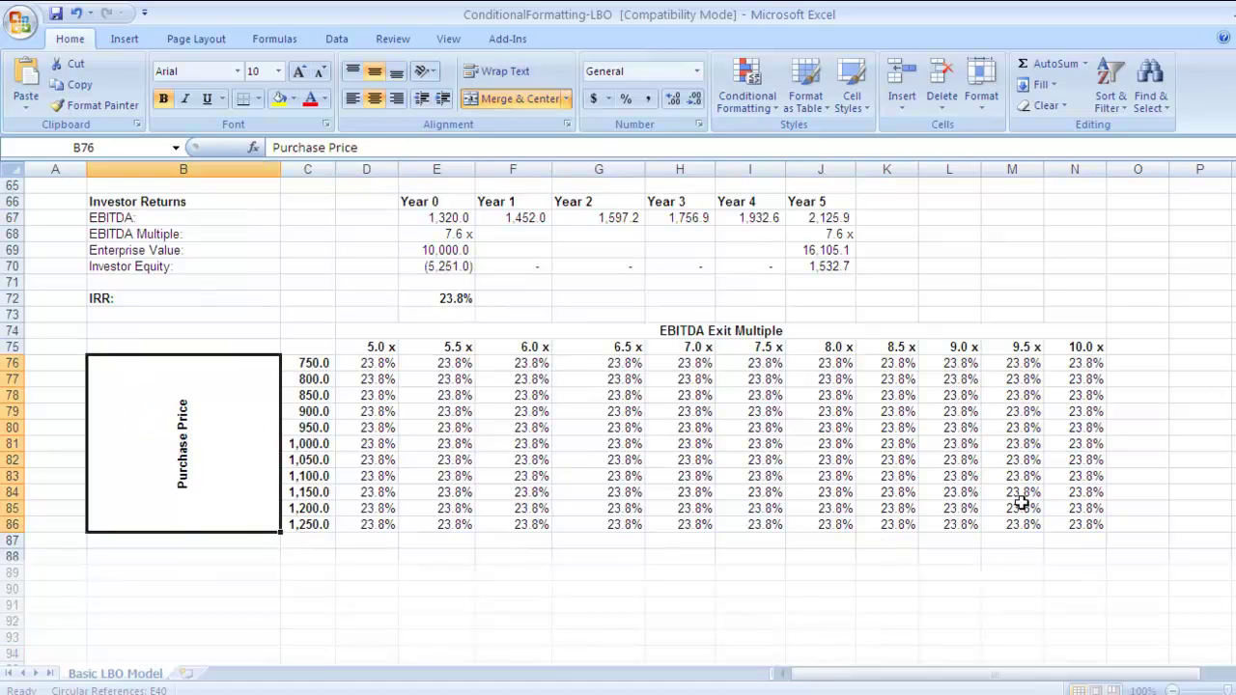
Step: Examine how the Purchase Price label cell spans the rows beside the EBITDA Exit Multiple table
{"action": "key", "text": "Right"}
{"action": "key", "text": "Right"}
{"action": "key", "text": "Left"}
{"action": "key", "text": "Left"}
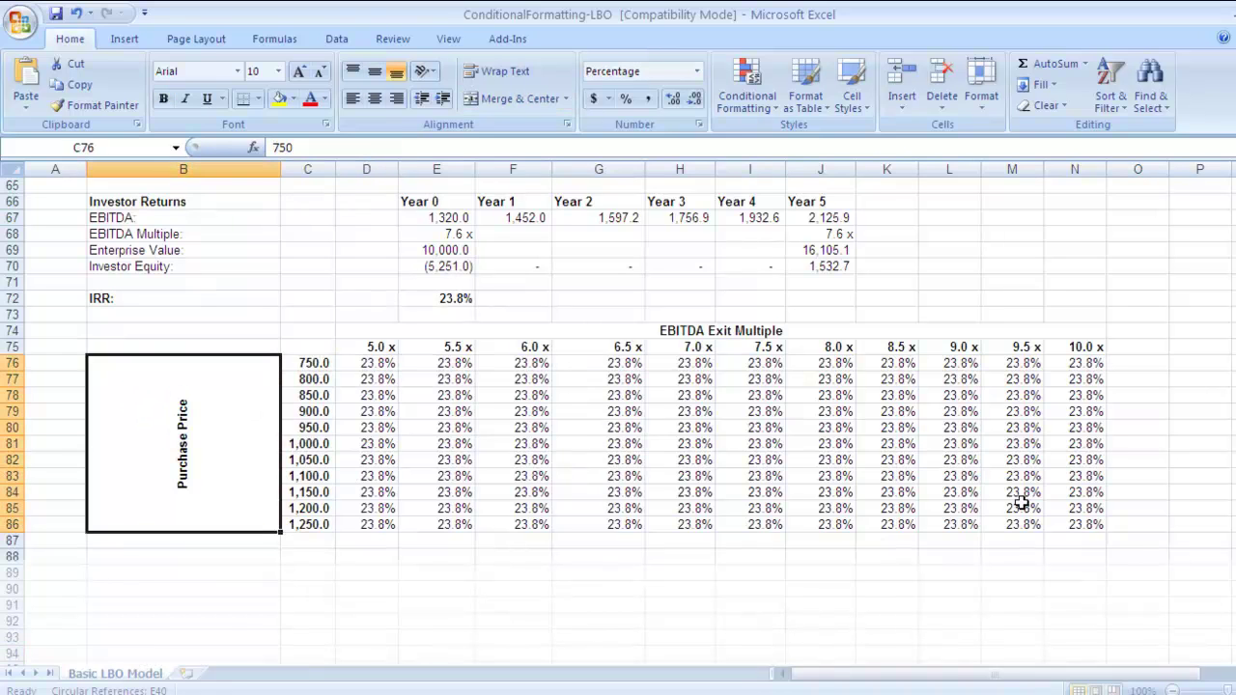
{"action": "key", "text": "Right"}
{"action": "key", "text": "Right"}
{"action": "key", "text": "Right"}
{"action": "key", "text": "Right"}
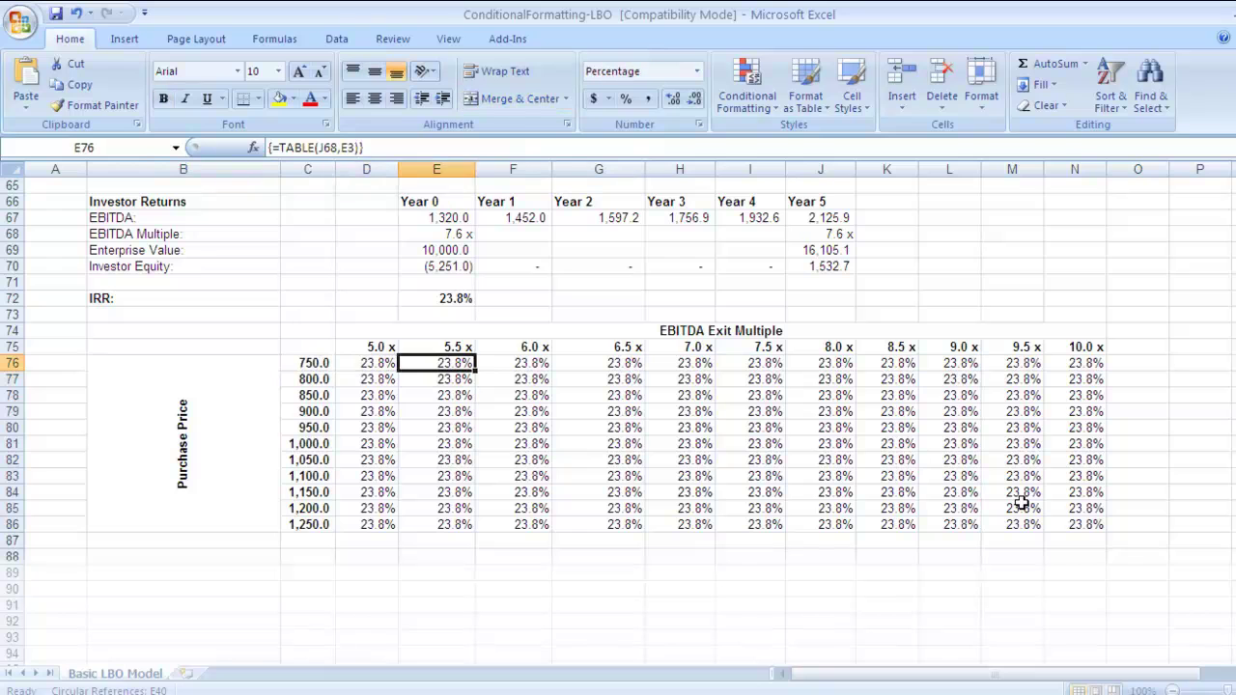
{"action": "key", "text": "Right"}
{"action": "key", "text": "Right"}
{"action": "key", "text": "Left"}
{"action": "key", "text": "Left"}
{"action": "key", "text": "Left"}
{"action": "key", "text": "Left"}
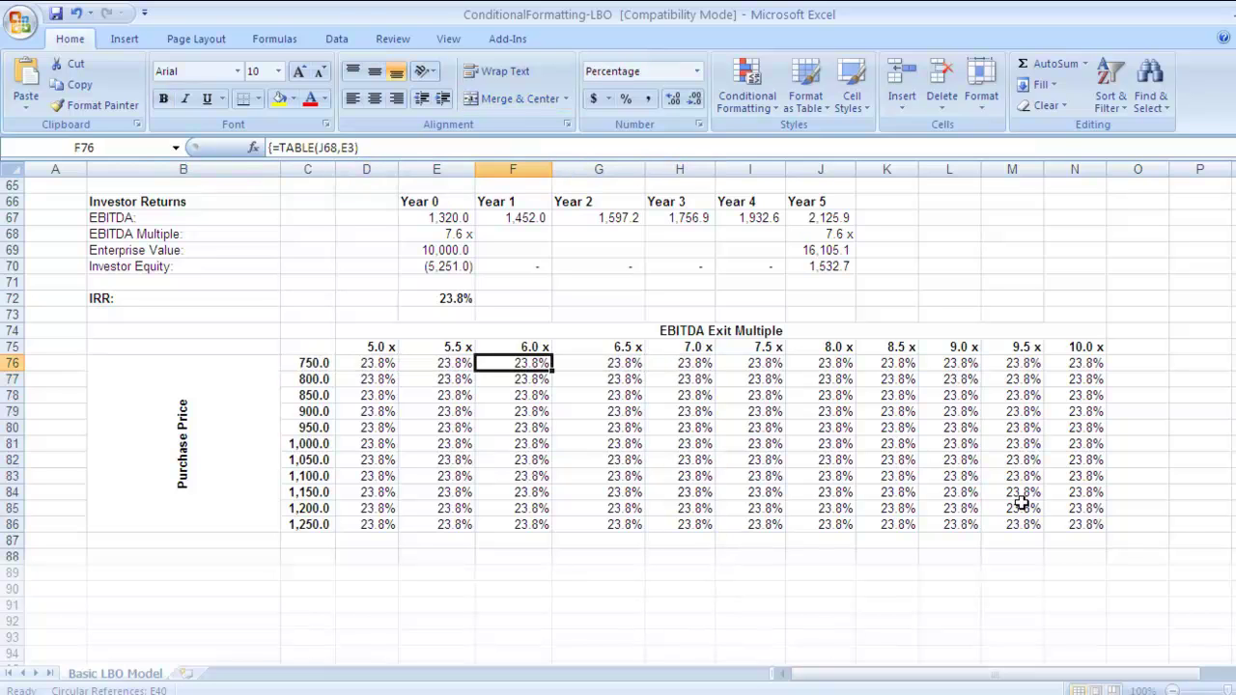
{"action": "key", "text": "Left"}
{"action": "key", "text": "Left"}
{"action": "key", "text": "Down"}
{"action": "key", "text": "Up"}
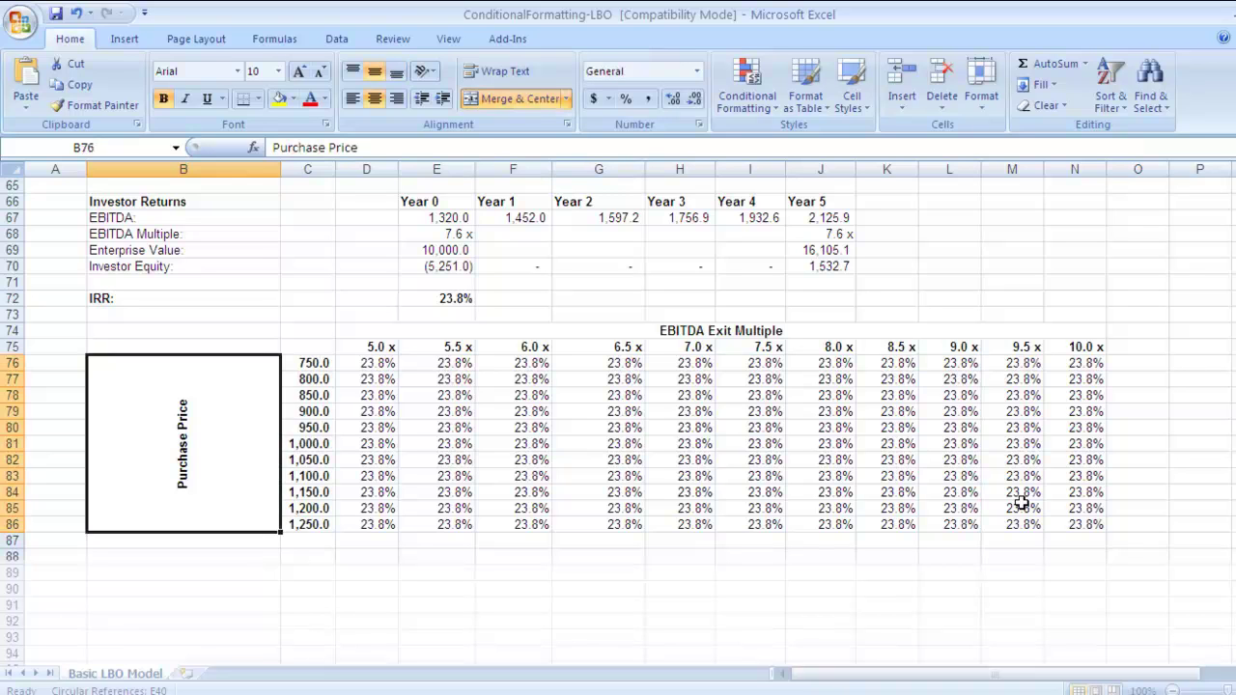
{"action": "key", "text": "Down"}
{"action": "key", "text": "Up"}
Step: Enter the text Purchase Price in cell E92 below the EBITDA Exit Multiple table
{"action": "key", "text": "Down"}
{"action": "key", "text": "Down"}
{"action": "key", "text": "Down"}
{"action": "key", "text": "Down"}
{"action": "key", "text": "Down"}
{"action": "key", "text": "Down"}
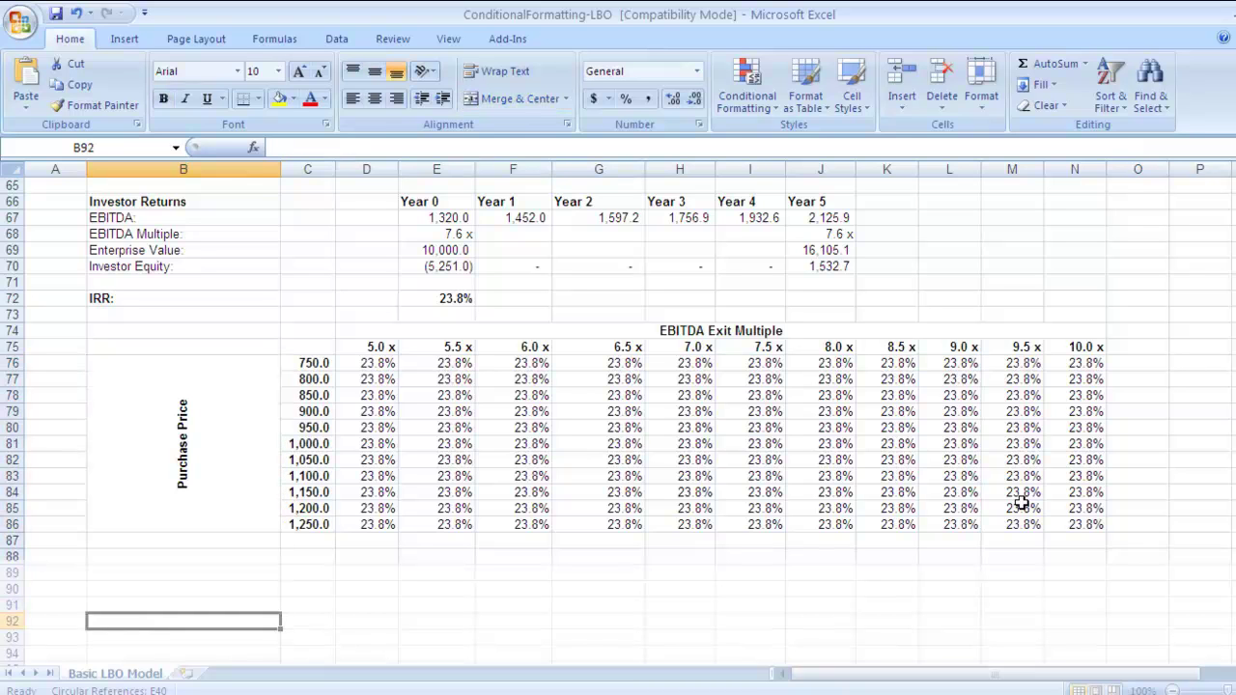
{"action": "key", "text": "Right"}
{"action": "key", "text": "Right"}
{"action": "key", "text": "Right"}
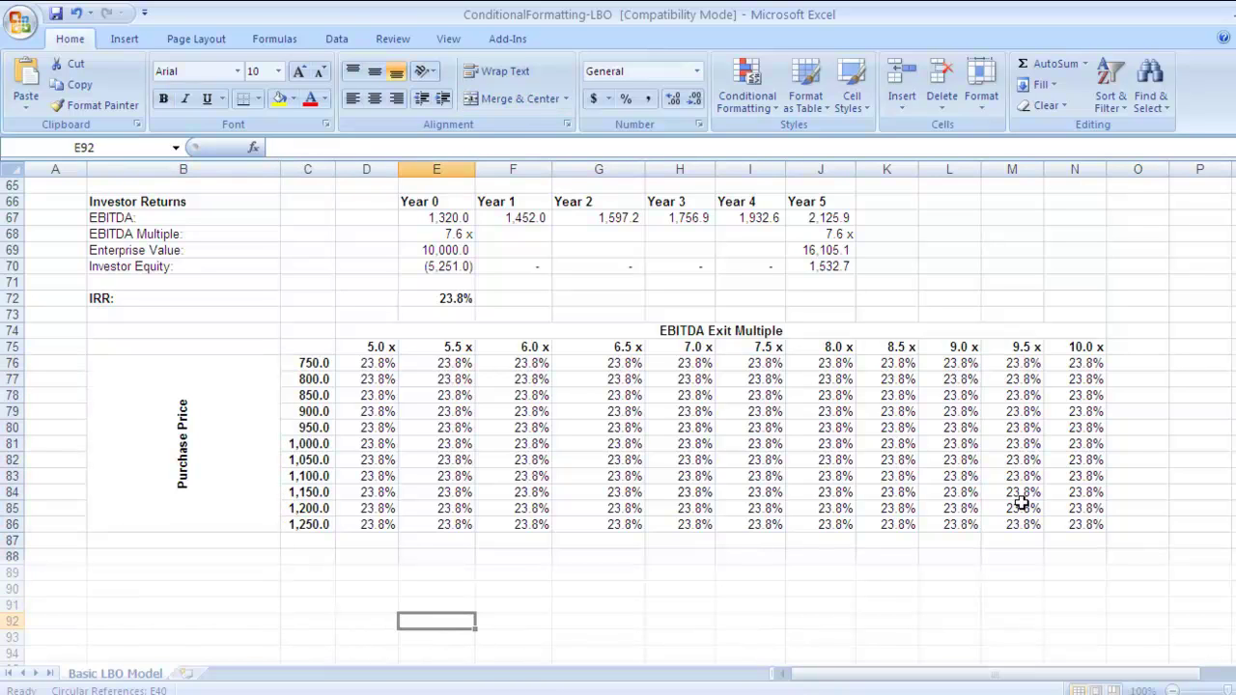
{"action": "scroll", "coordinate": [1023, 499], "scroll_direction": "down", "scroll_amount": 2}
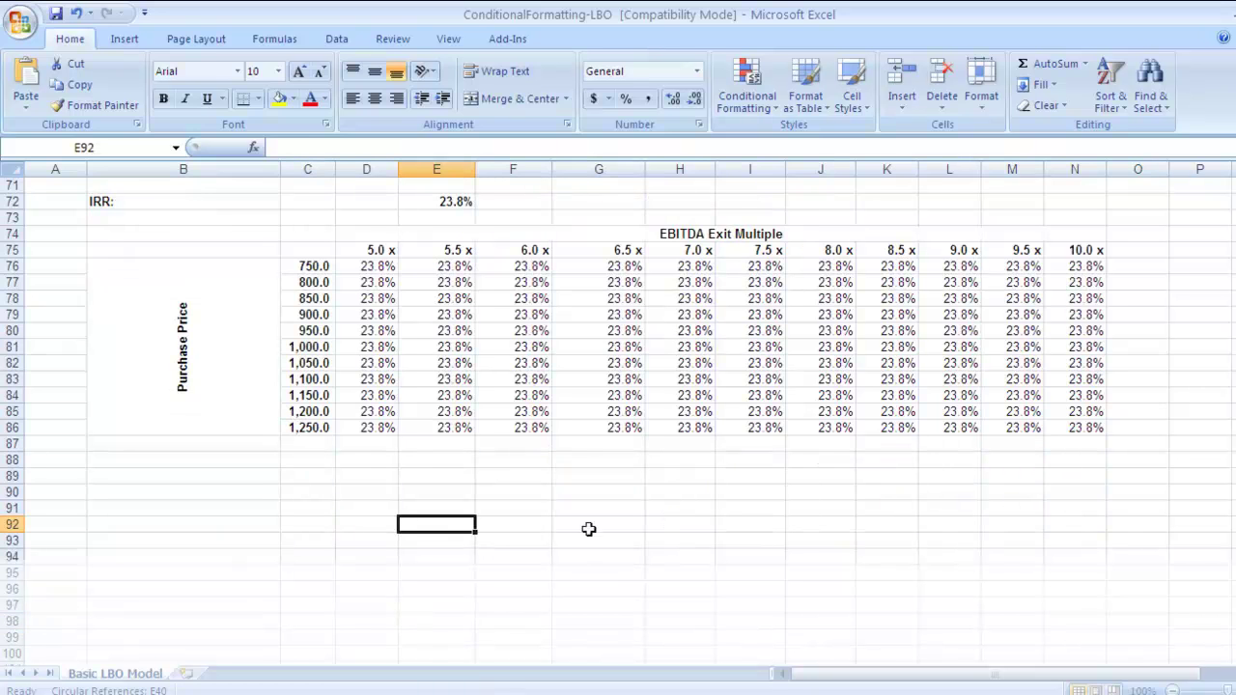
{"action": "left_click", "coordinate": [437, 520]}
{"action": "type", "text": "Pu"}
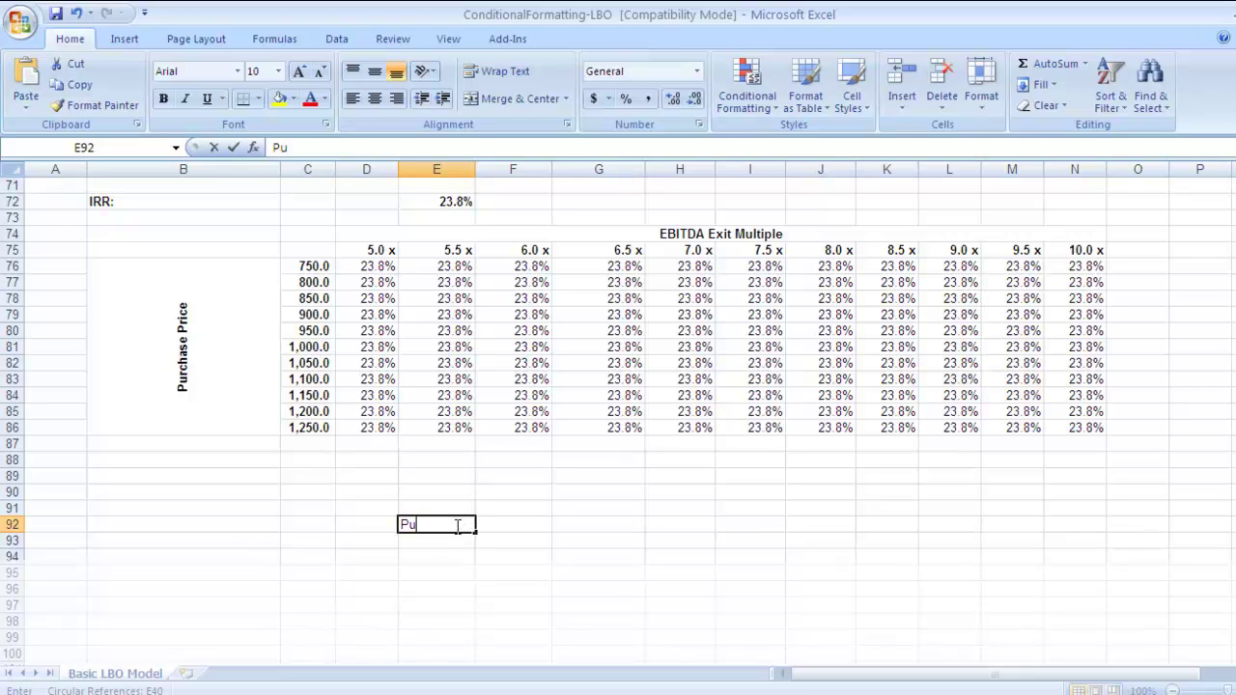
{"action": "type", "text": "rchase Price"}
{"action": "key", "text": "ctrl+Return"}
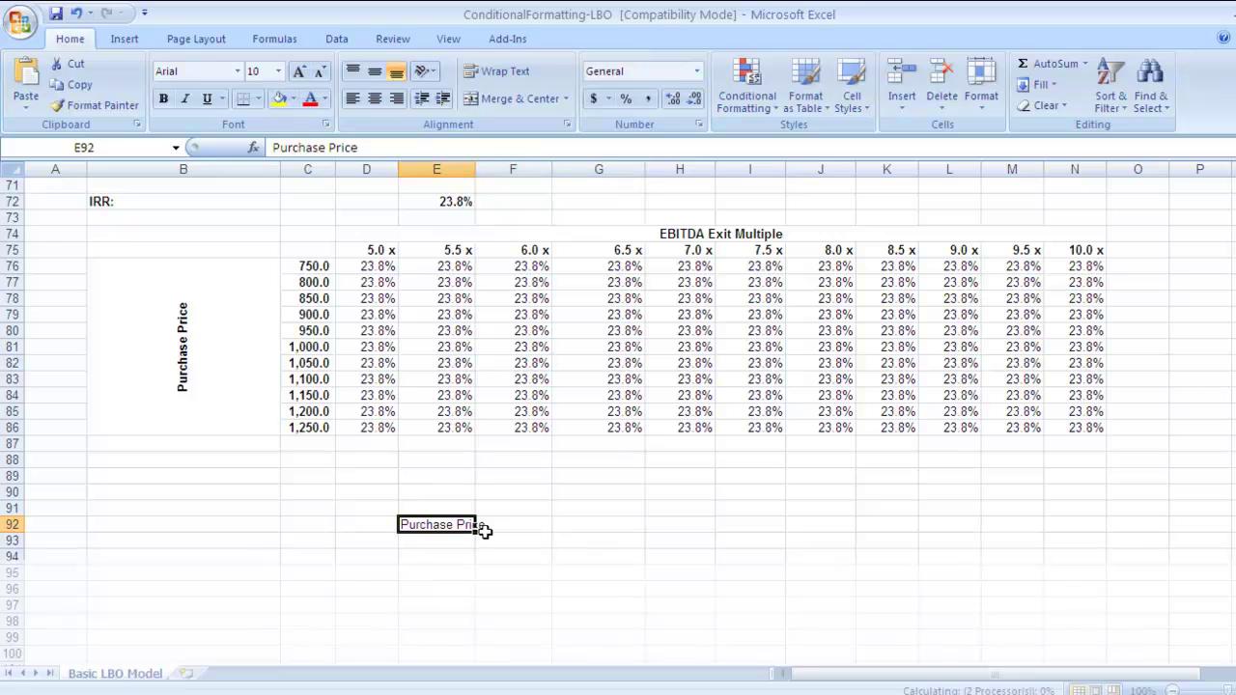
Step: Dismiss the circular reference warning and reselect the Purchase Price entry in cell E92
{"action": "left_click", "coordinate": [425, 524]}
{"action": "left_click", "coordinate": [532, 523]}
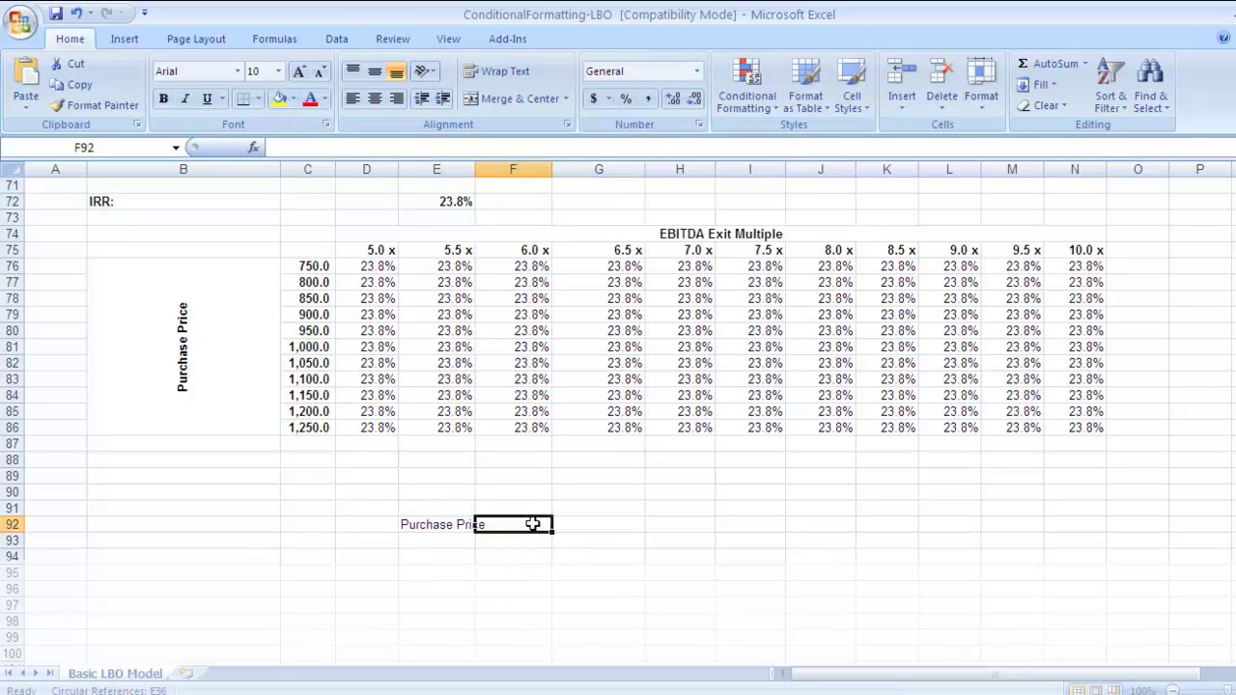
{"action": "key", "text": "Left"}
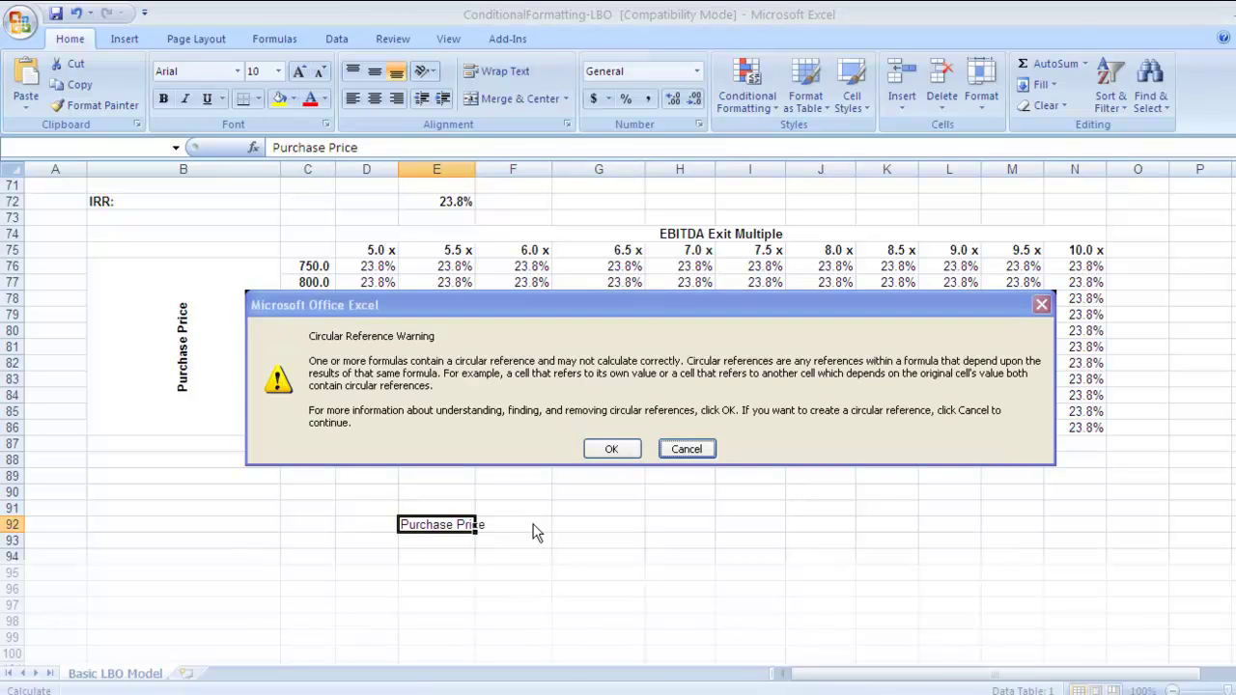
{"action": "left_click", "coordinate": [711, 450]}
{"action": "left_click", "coordinate": [712, 447]}
{"action": "left_click", "coordinate": [454, 523]}
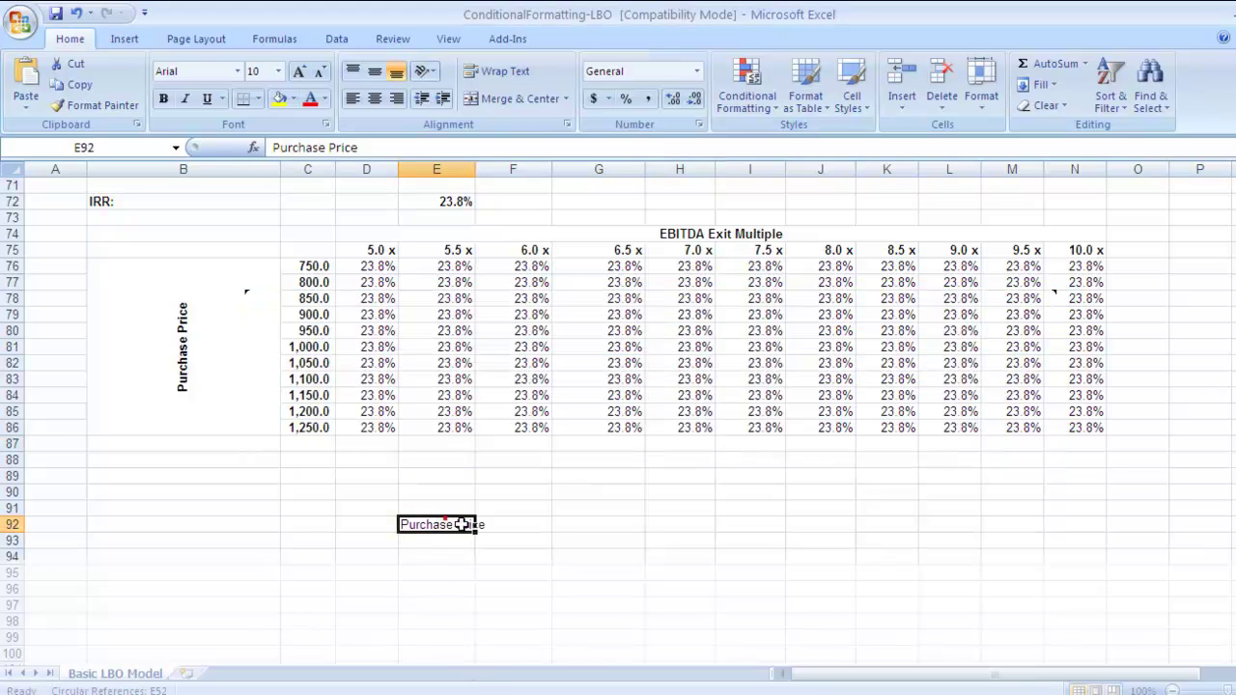
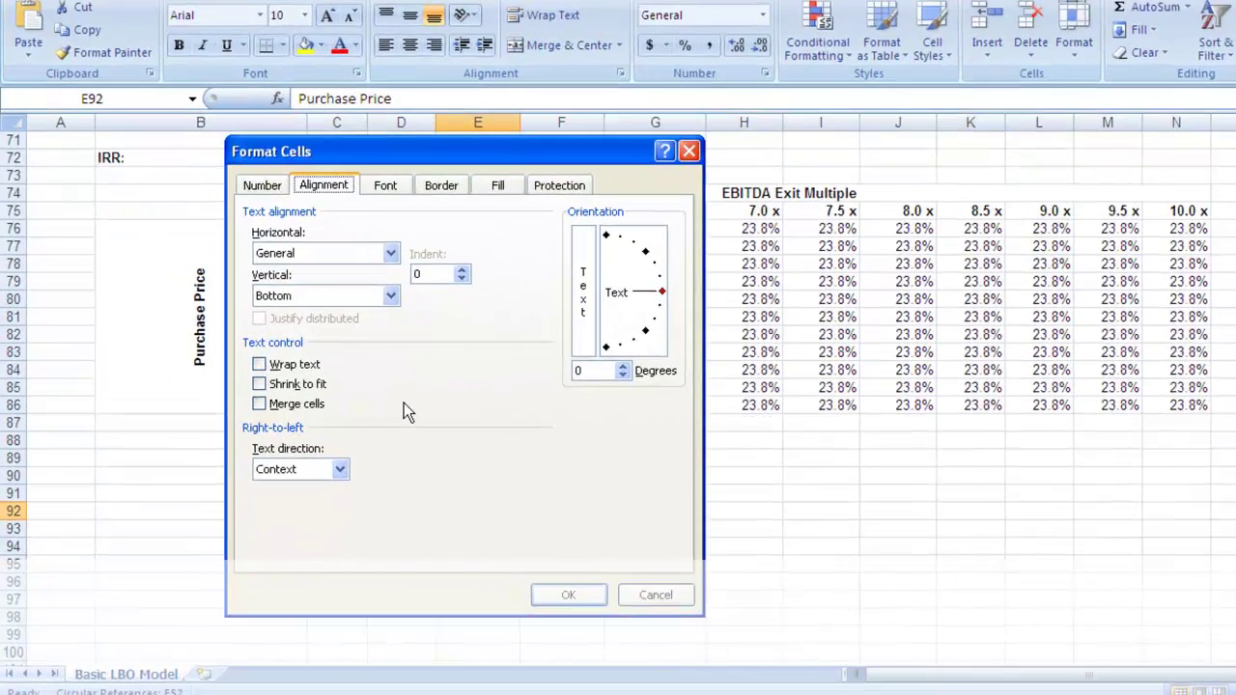
Step: Set the horizontal text alignment of cell E92 to Center in the cell formatting settings
{"action": "key", "text": "Tab"}
{"action": "key", "text": "alt+Down"}
{"action": "key", "text": "Down"}
{"action": "key", "text": "Down"}
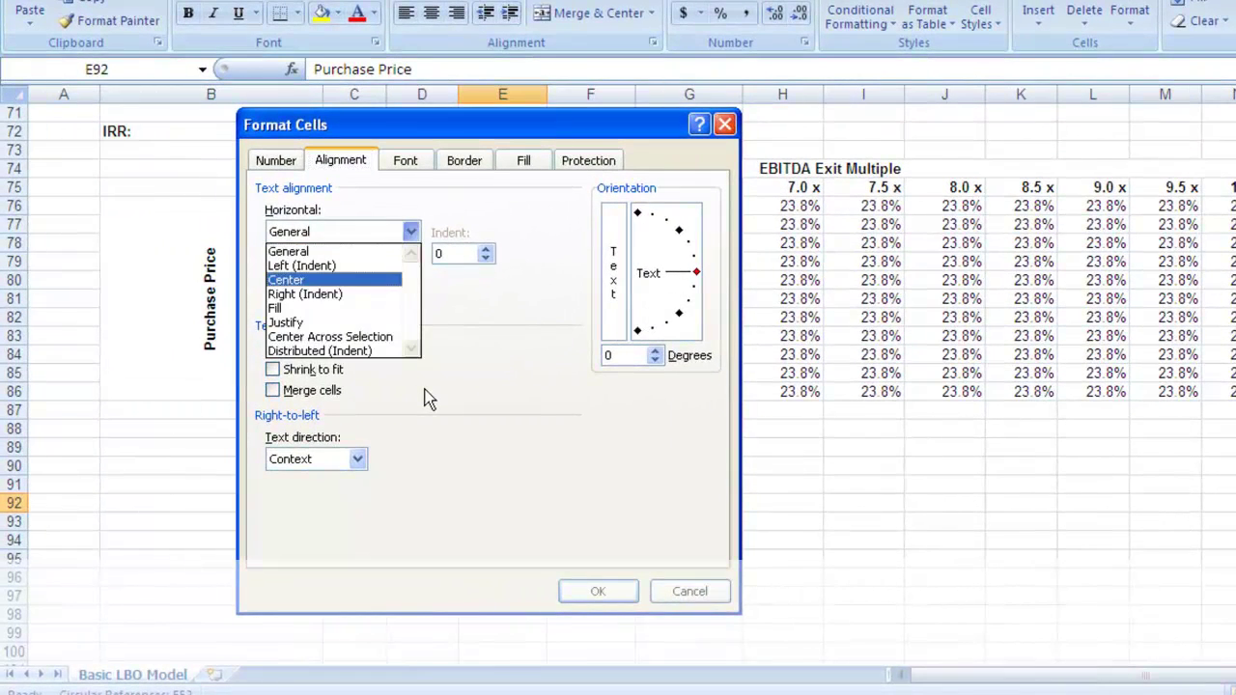
{"action": "key", "text": "Return"}
{"action": "key", "text": "Tab"}
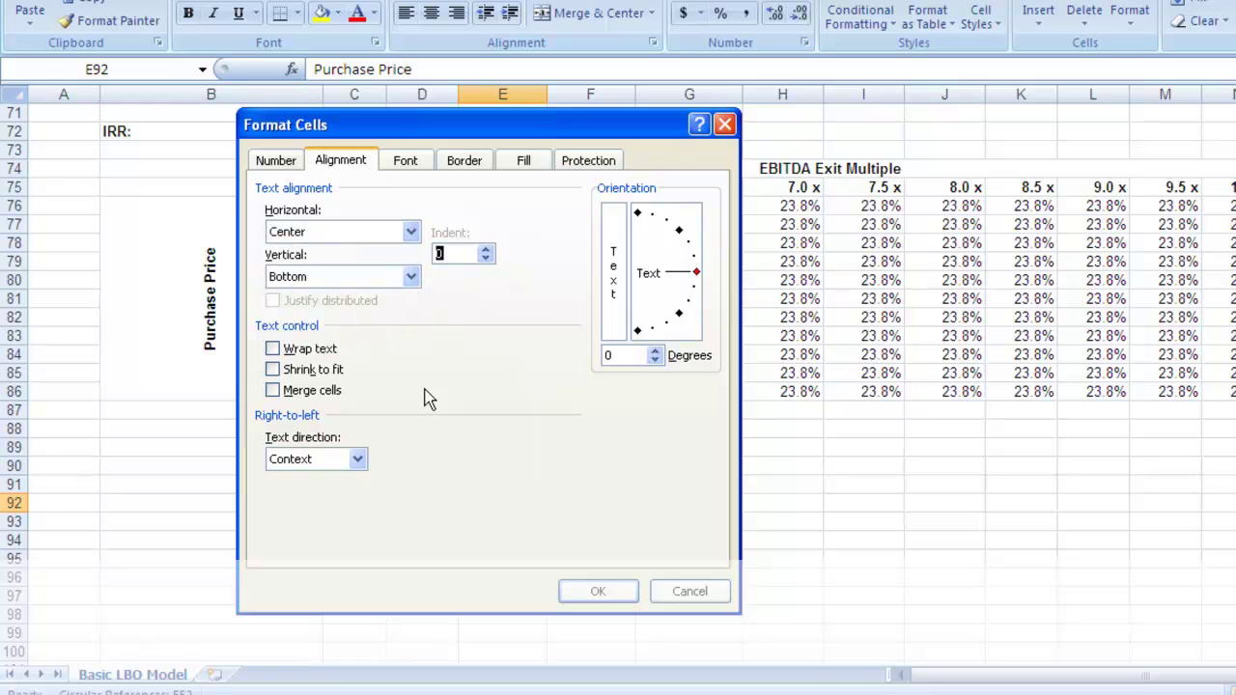
Step: Set the vertical text alignment of cell E92 to Center and apply the alignment settings
{"action": "key", "text": "Tab"}
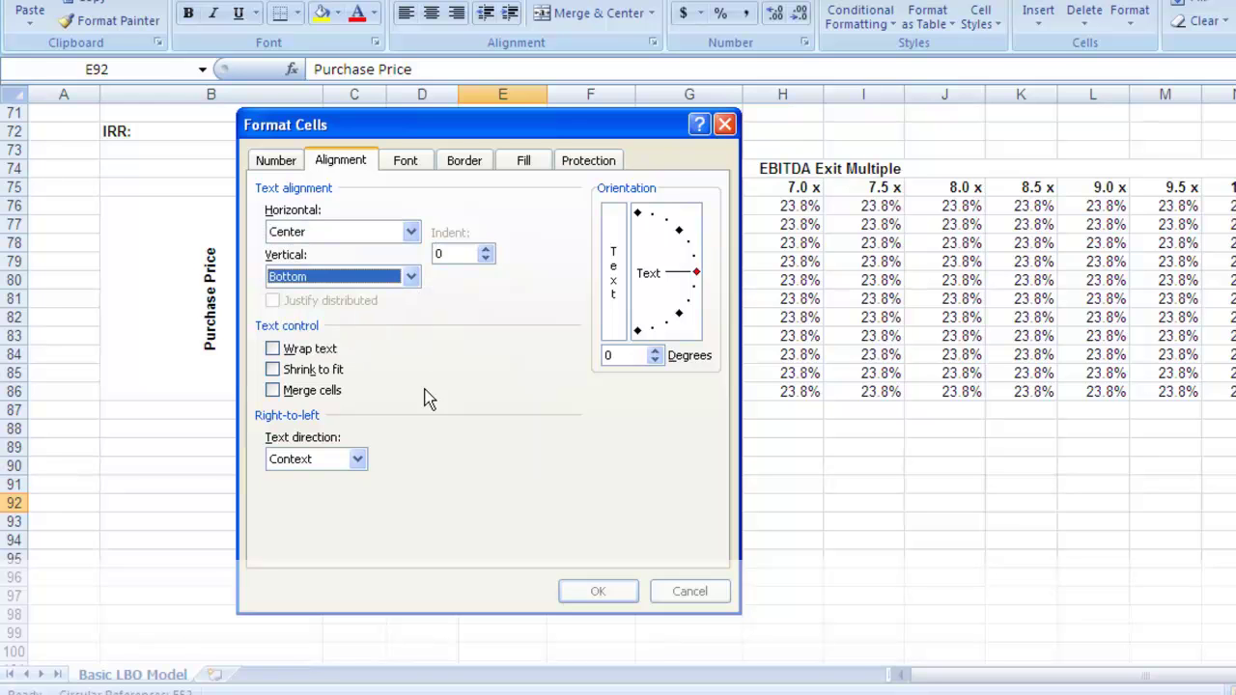
{"action": "key", "text": "alt+Down"}
{"action": "key", "text": "Return"}
{"action": "key", "text": "Tab"}
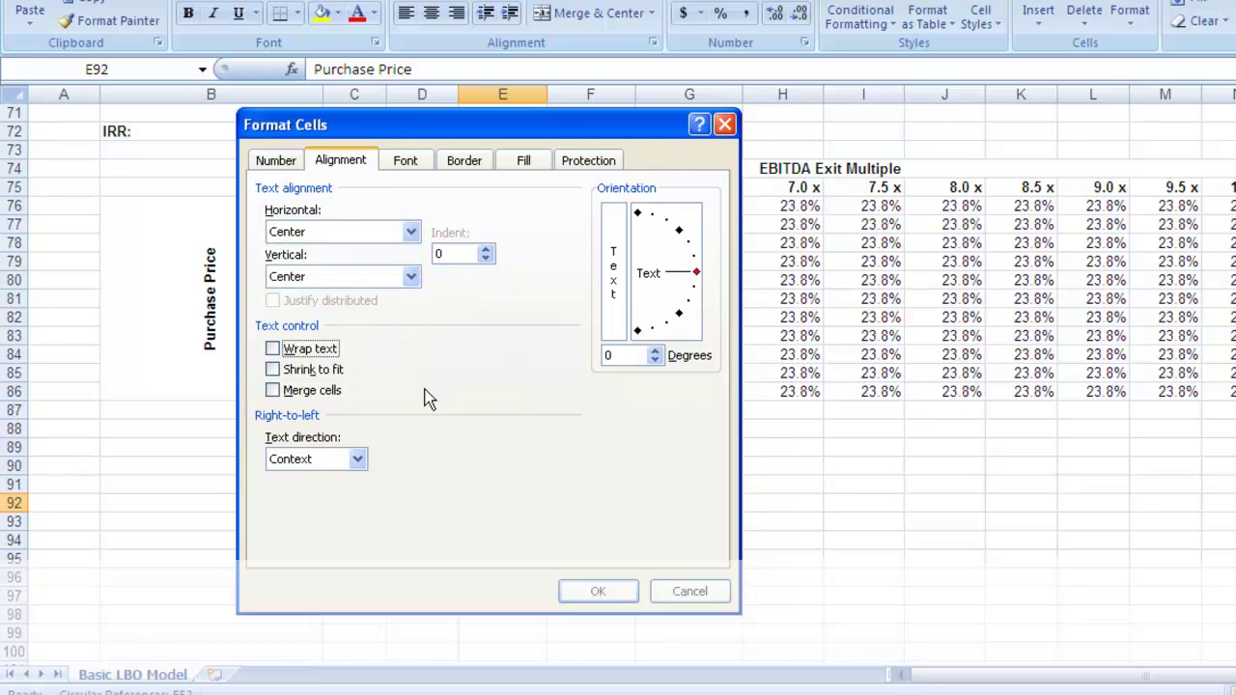
{"action": "key", "text": "Tab"}
{"action": "key", "text": "Tab"}
{"action": "key", "text": "Tab"}
{"action": "key", "text": "Tab"}
{"action": "key", "text": "Return"}
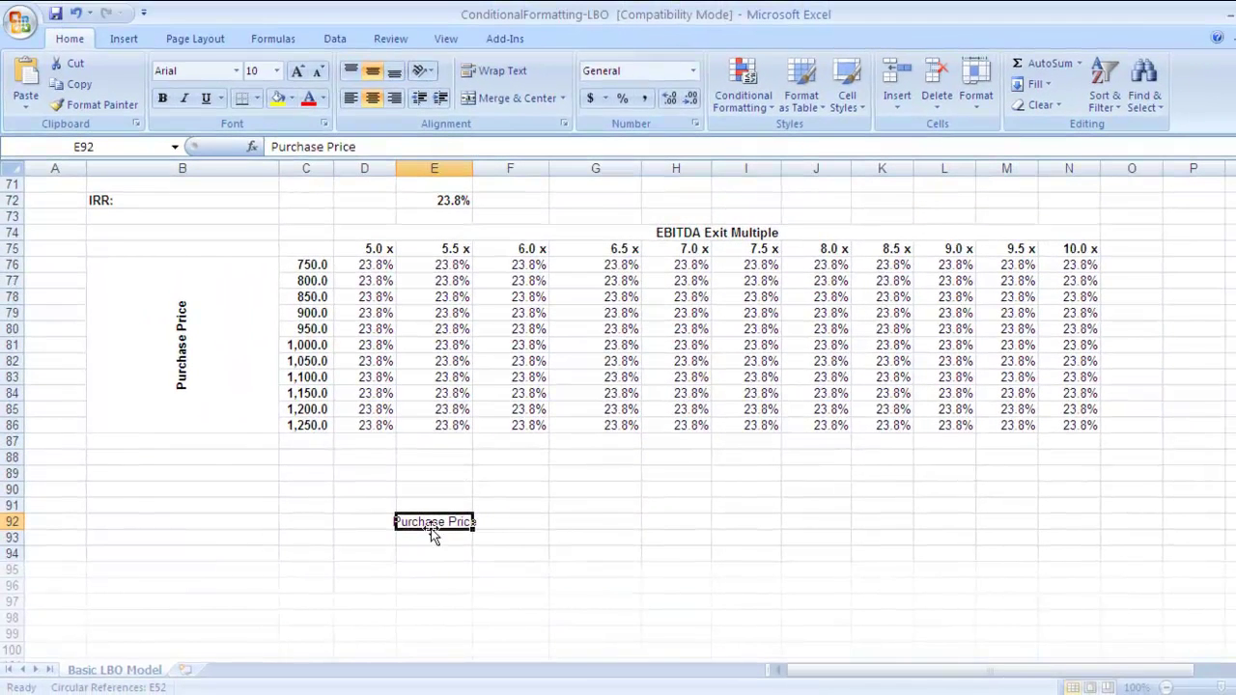
Step: Rotate the text orientation to 90 degrees for cells E92 through E101, beginning at the Purchase Price entry
{"action": "left_click", "coordinate": [432, 524]}
{"action": "left_click", "coordinate": [176, 315]}
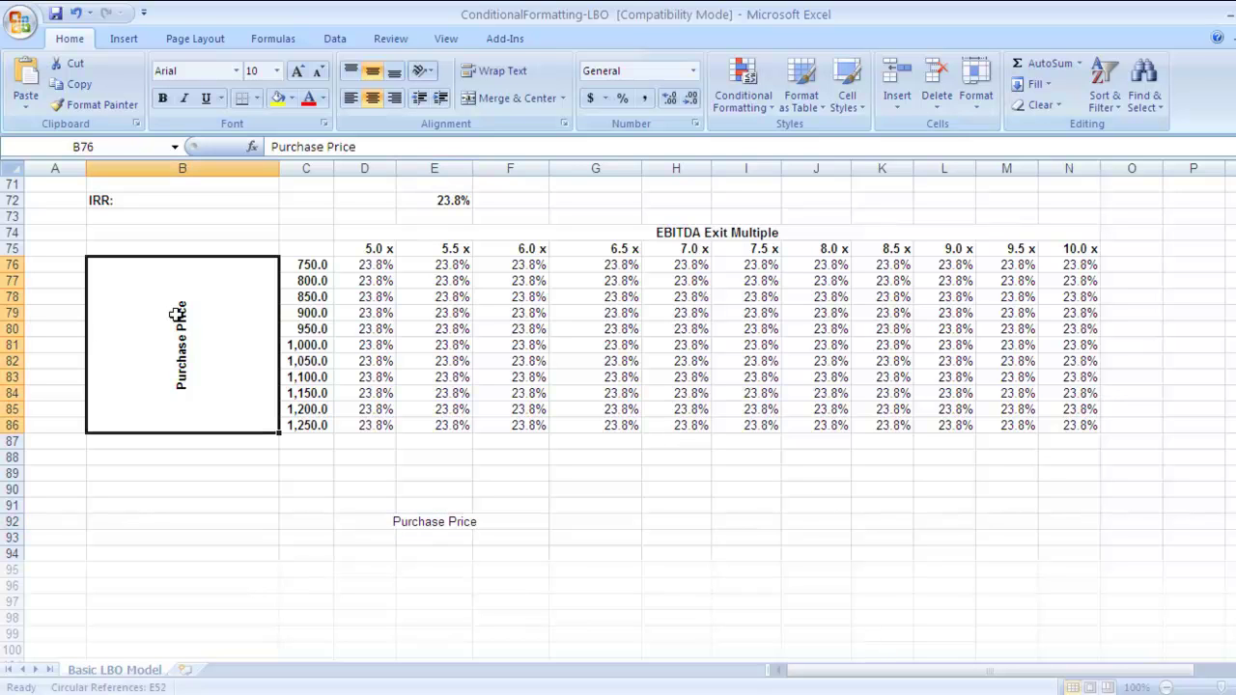
{"action": "left_click", "coordinate": [408, 519]}
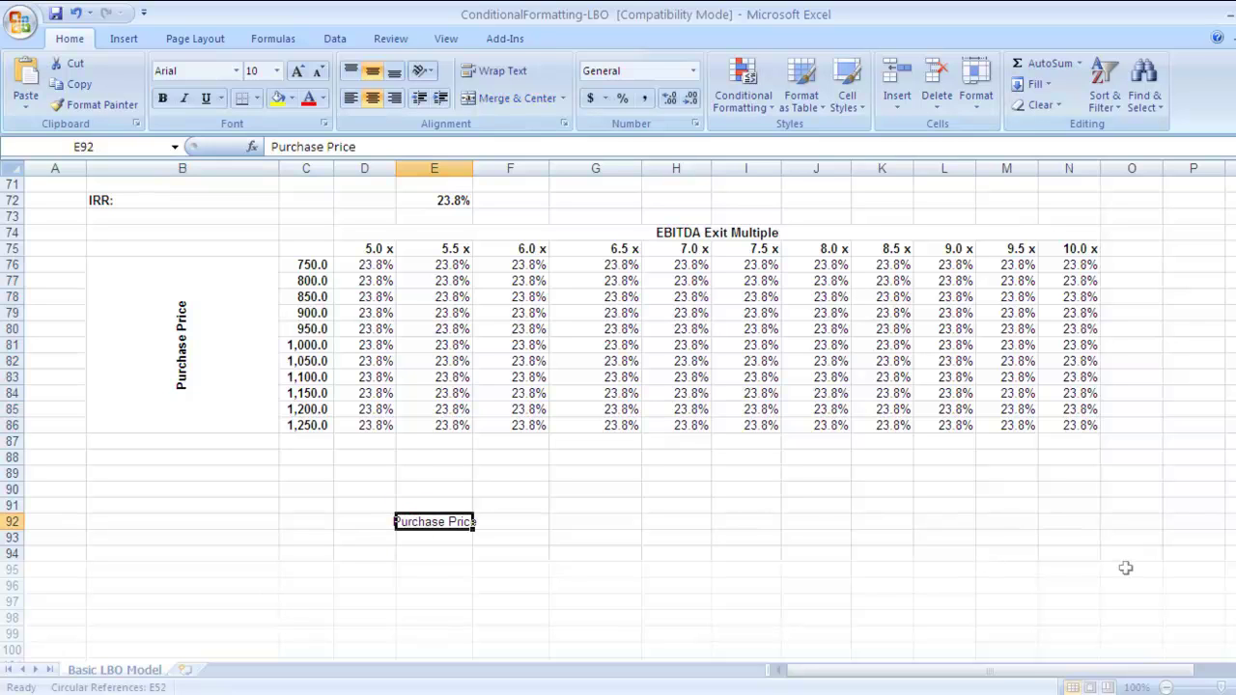
{"action": "key", "text": "shift+Down"}
{"action": "key", "text": "shift+Down"}
{"action": "key", "text": "shift+Down"}
{"action": "key", "text": "shift+Down"}
{"action": "key", "text": "shift+Down"}
{"action": "key", "text": "shift+Down"}
{"action": "key", "text": "shift+Down"}
{"action": "key", "text": "shift+Down"}
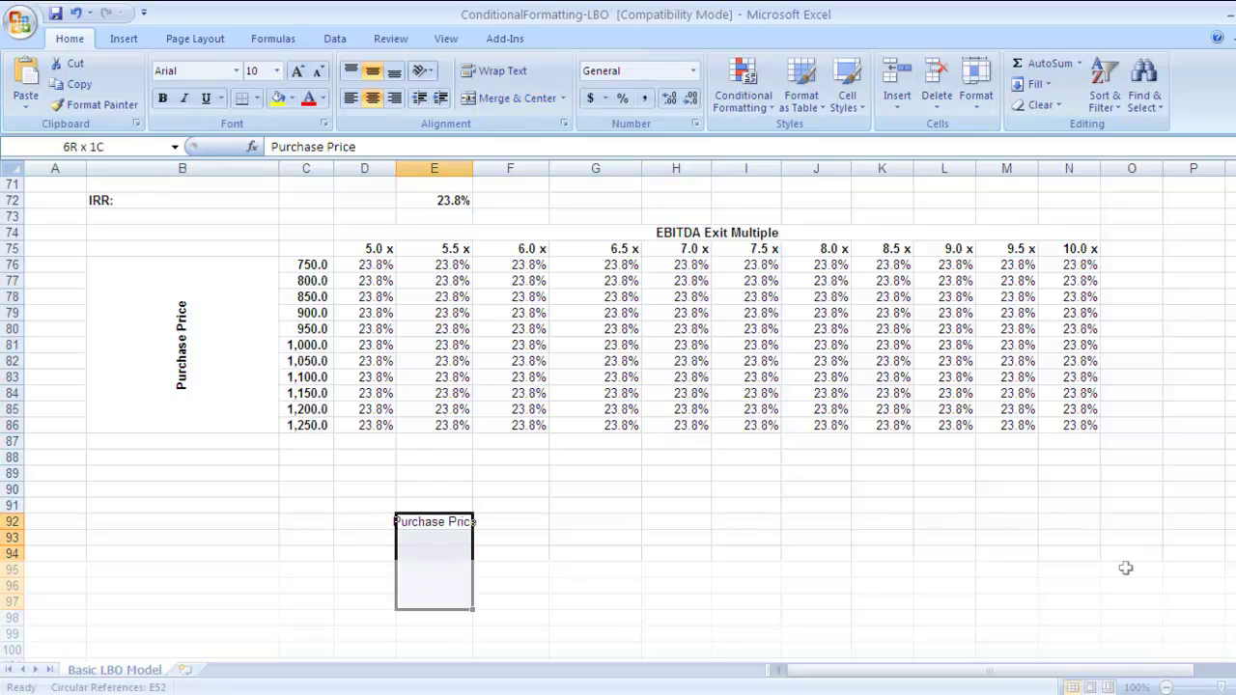
{"action": "key", "text": "shift+Down"}
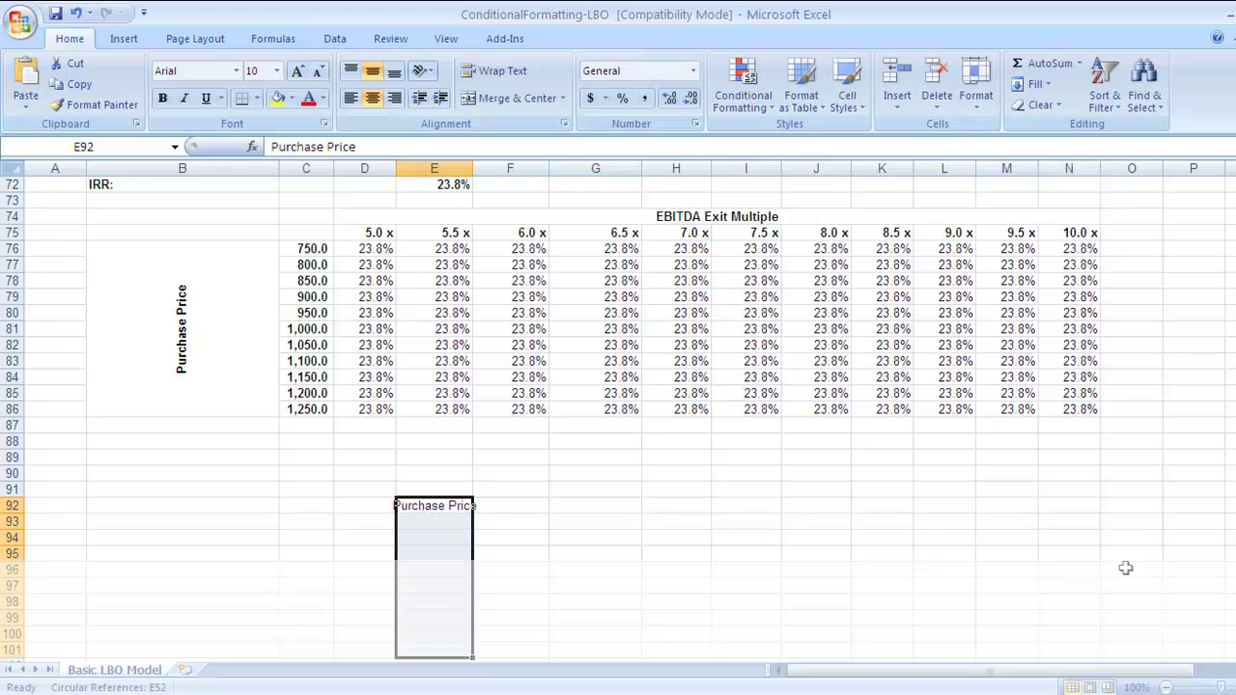
{"action": "key", "text": "ctrl+1"}
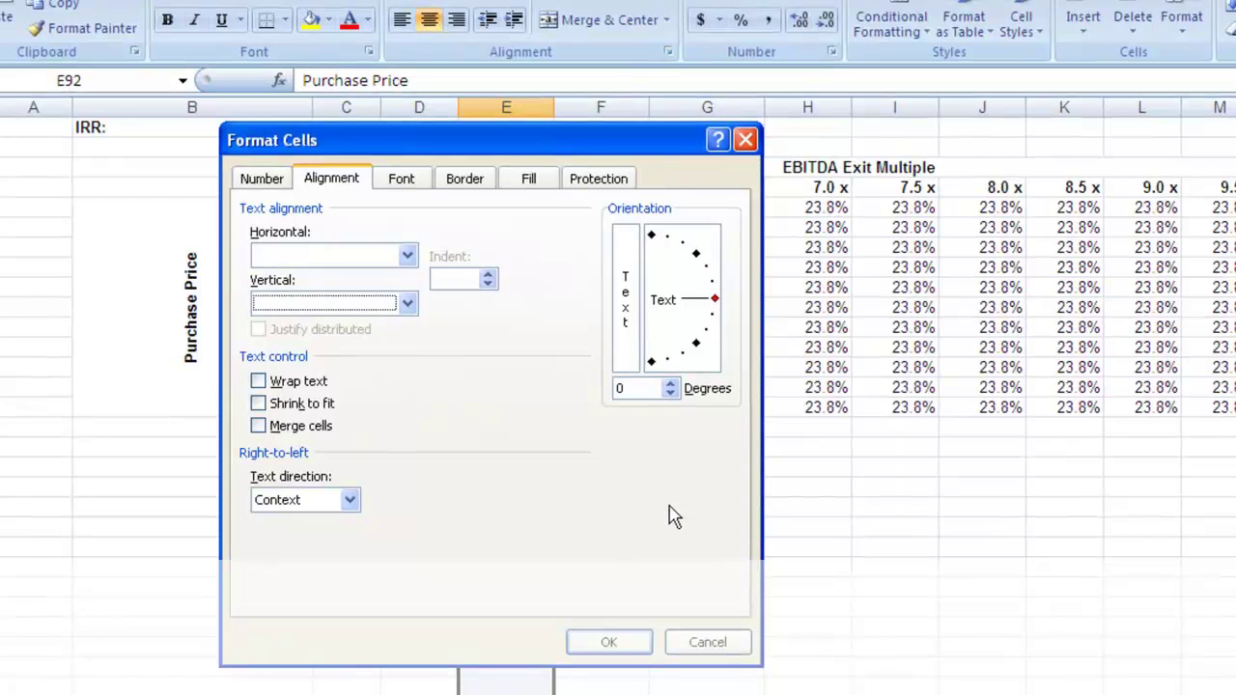
{"action": "key", "text": "Tab"}
{"action": "key", "text": "Tab"}
{"action": "key", "text": "Tab"}
{"action": "key", "text": "Tab"}
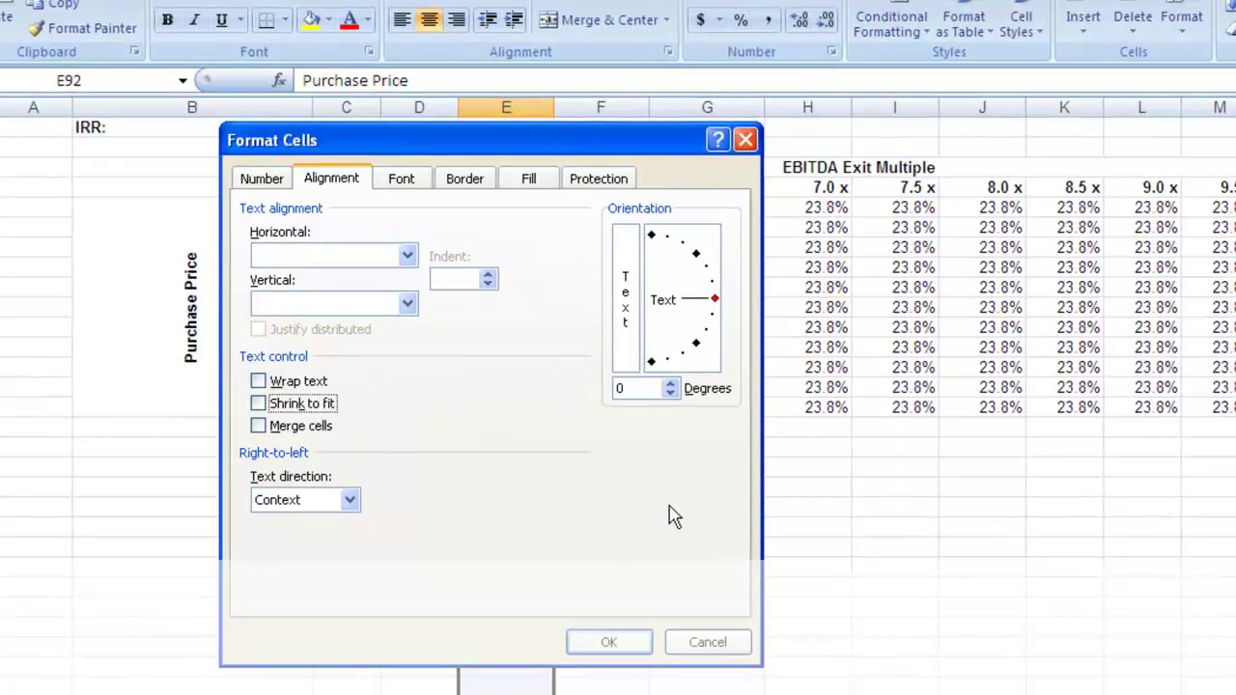
{"action": "type", "text": "90"}
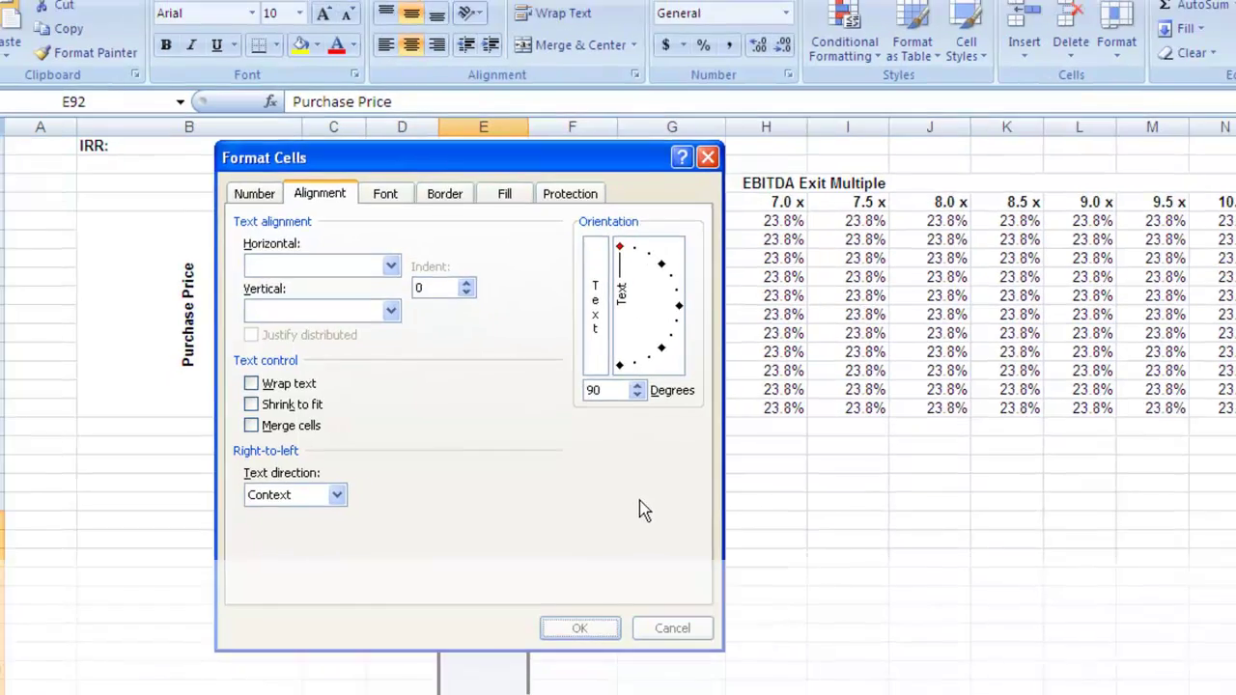
{"action": "key", "text": "Return"}
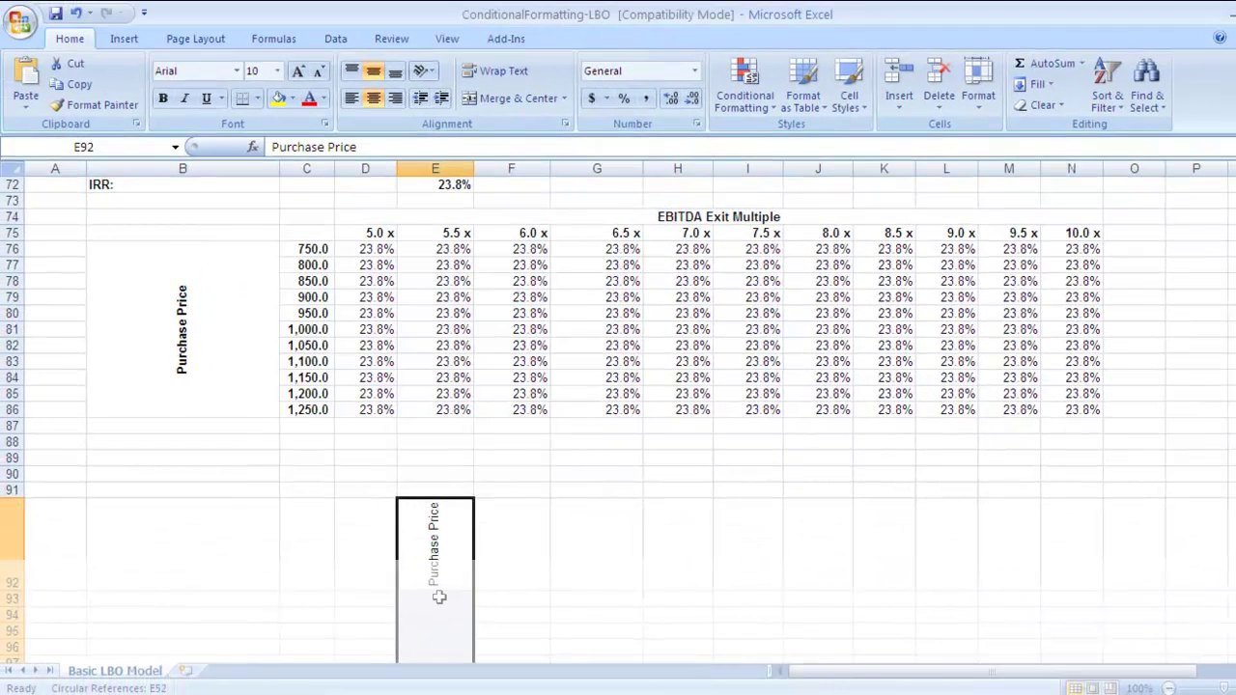
Step: Merge cells E92 through E101 so the rotated Purchase Price label spans the whole block
{"action": "scroll", "coordinate": [458, 505], "scroll_direction": "down", "scroll_amount": 2}
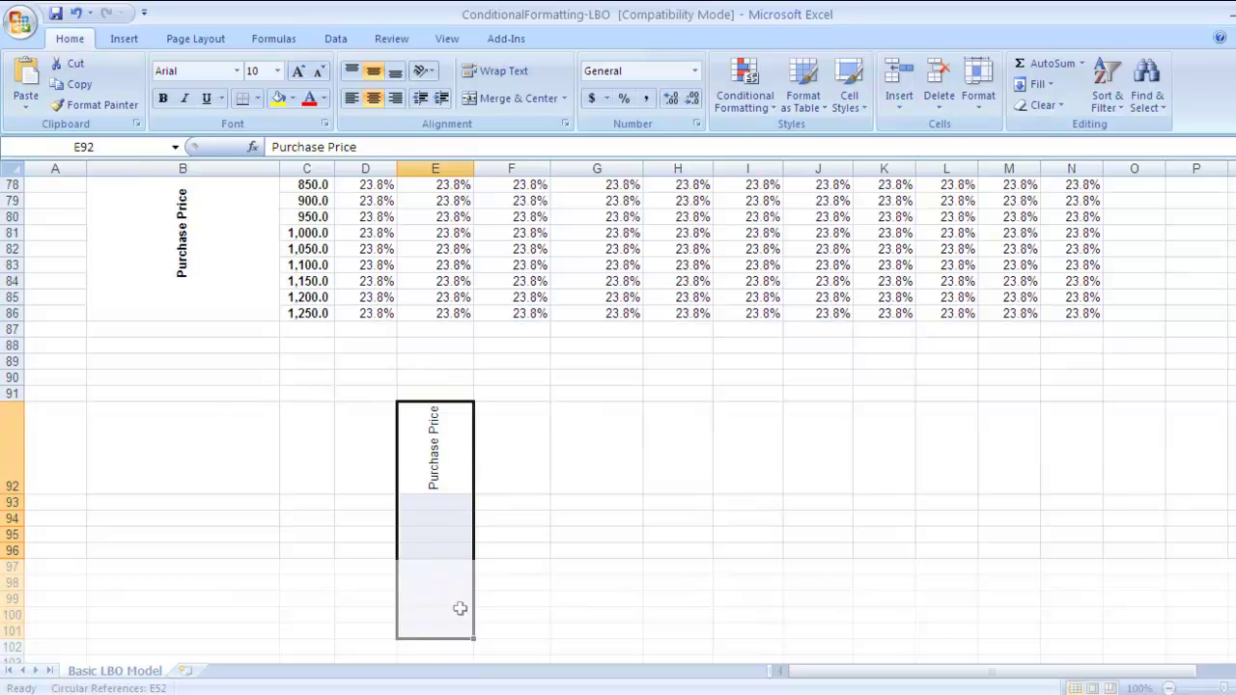
{"action": "scroll", "coordinate": [268, 579], "scroll_direction": "up", "scroll_amount": 1}
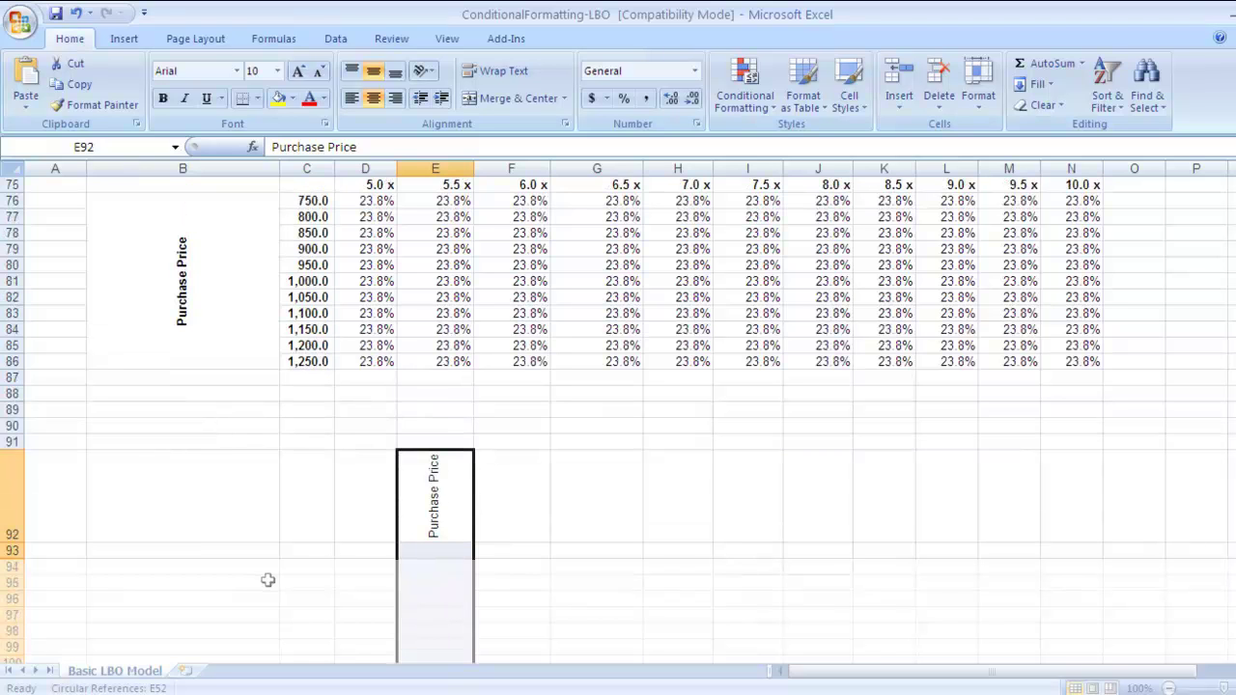
{"action": "scroll", "coordinate": [473, 642], "scroll_direction": "down", "scroll_amount": 1}
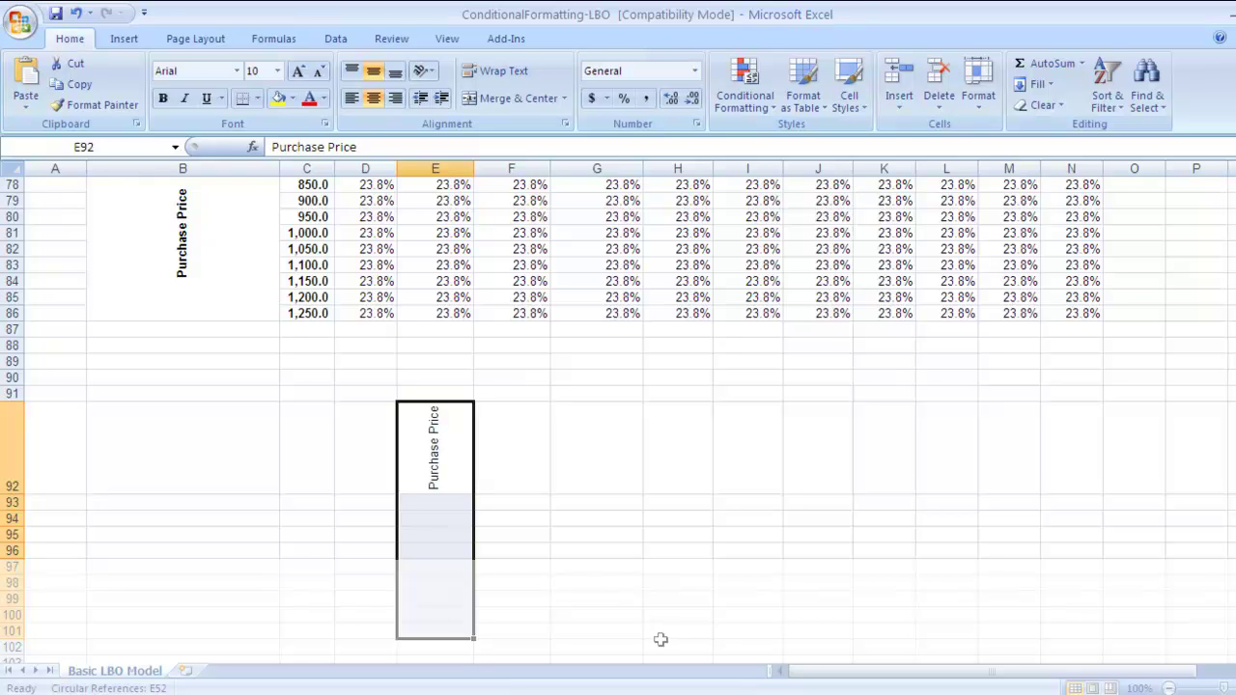
{"action": "scroll", "coordinate": [638, 598], "scroll_direction": "down", "scroll_amount": 1}
{"action": "scroll", "coordinate": [638, 601], "scroll_direction": "up", "scroll_amount": 1}
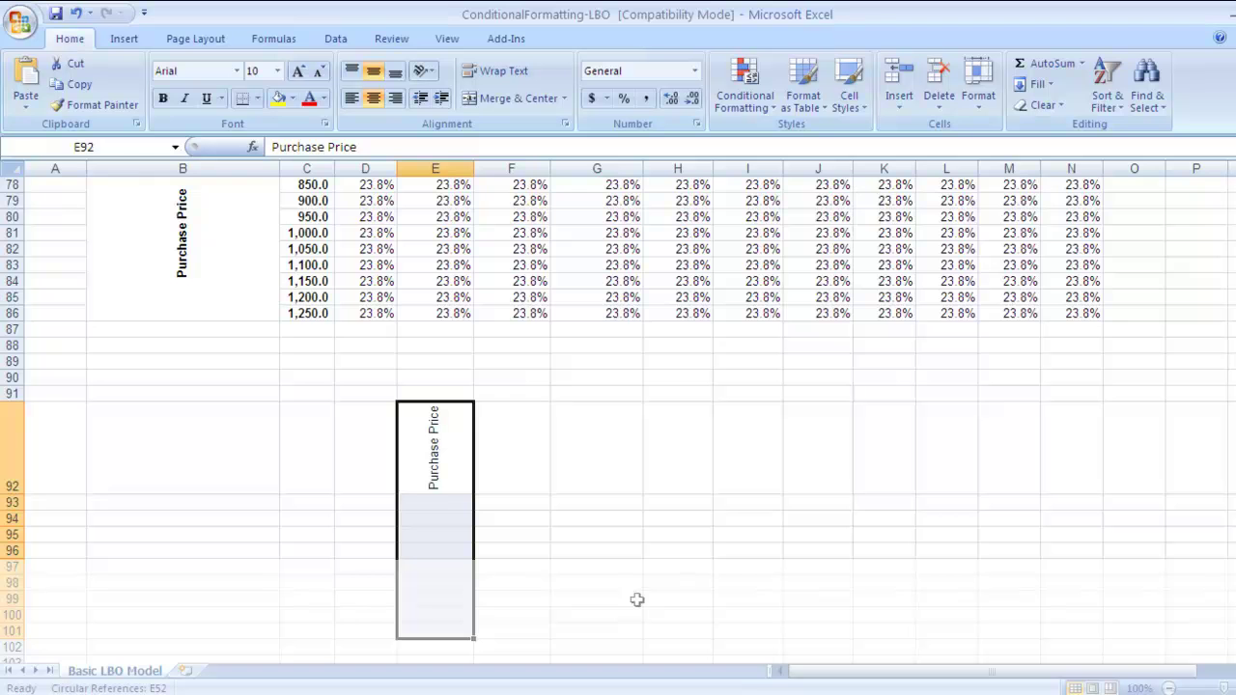
{"action": "key", "text": "ctrl+1"}
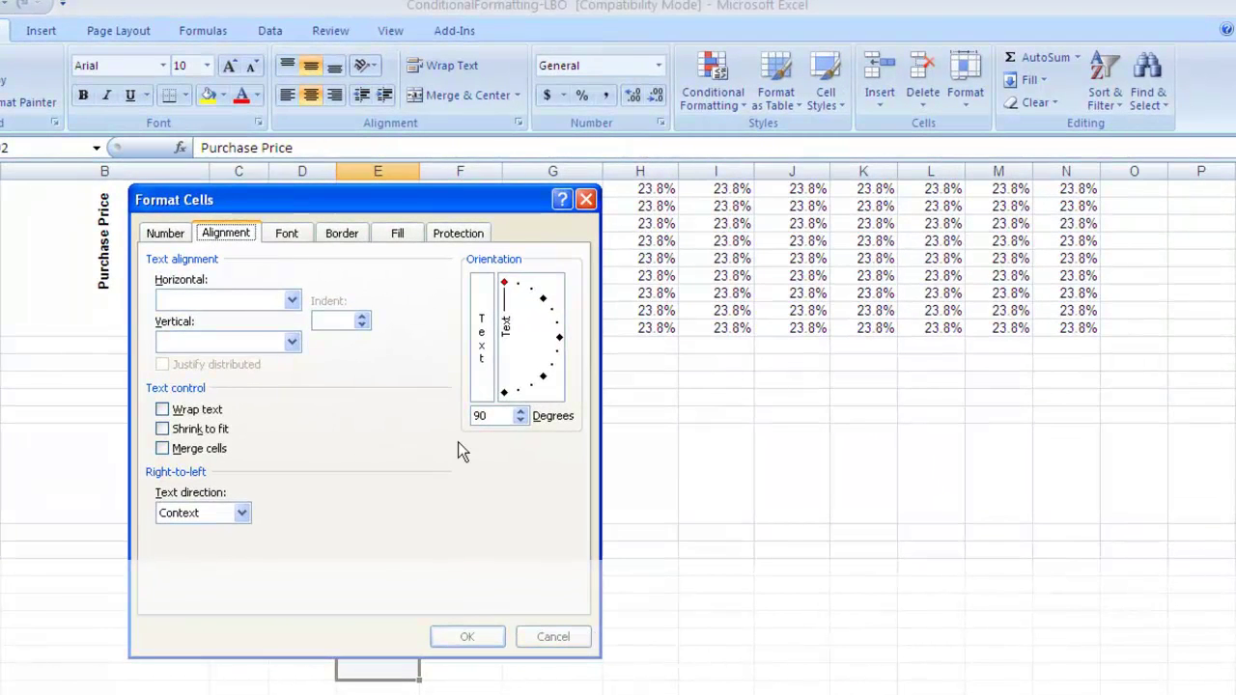
{"action": "key", "text": "alt+m"}
{"action": "key", "text": "Return"}
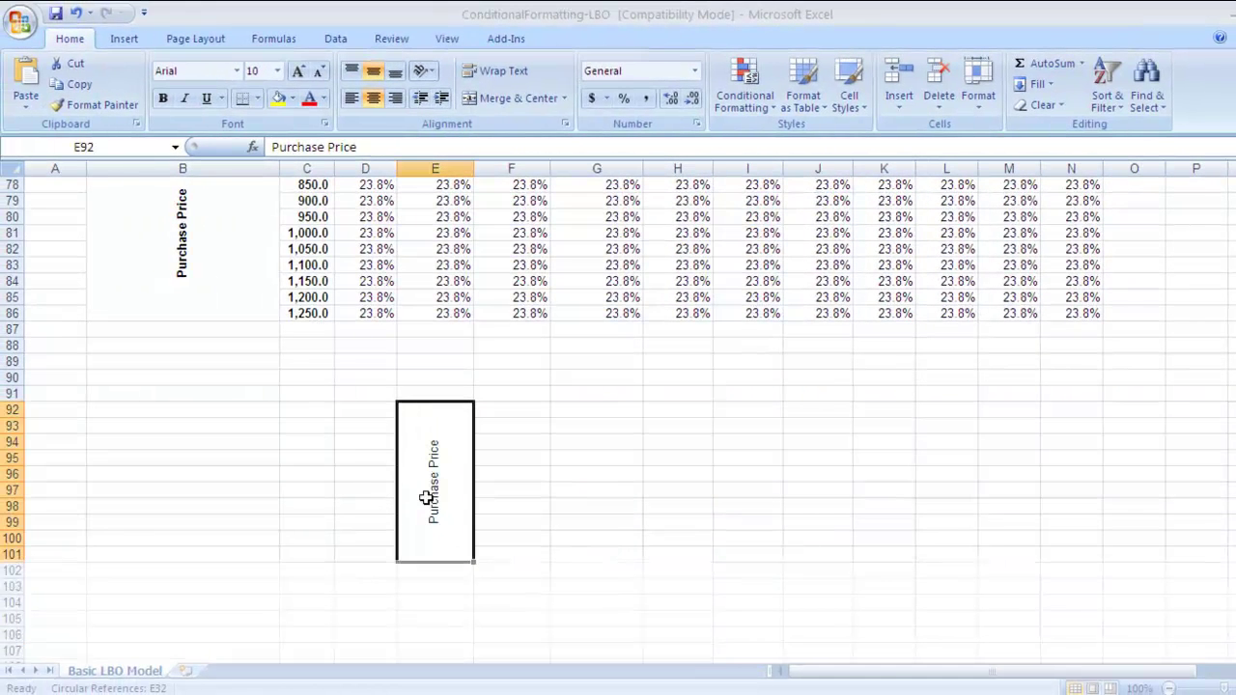
{"action": "scroll", "coordinate": [408, 489], "scroll_direction": "up", "scroll_amount": 2}
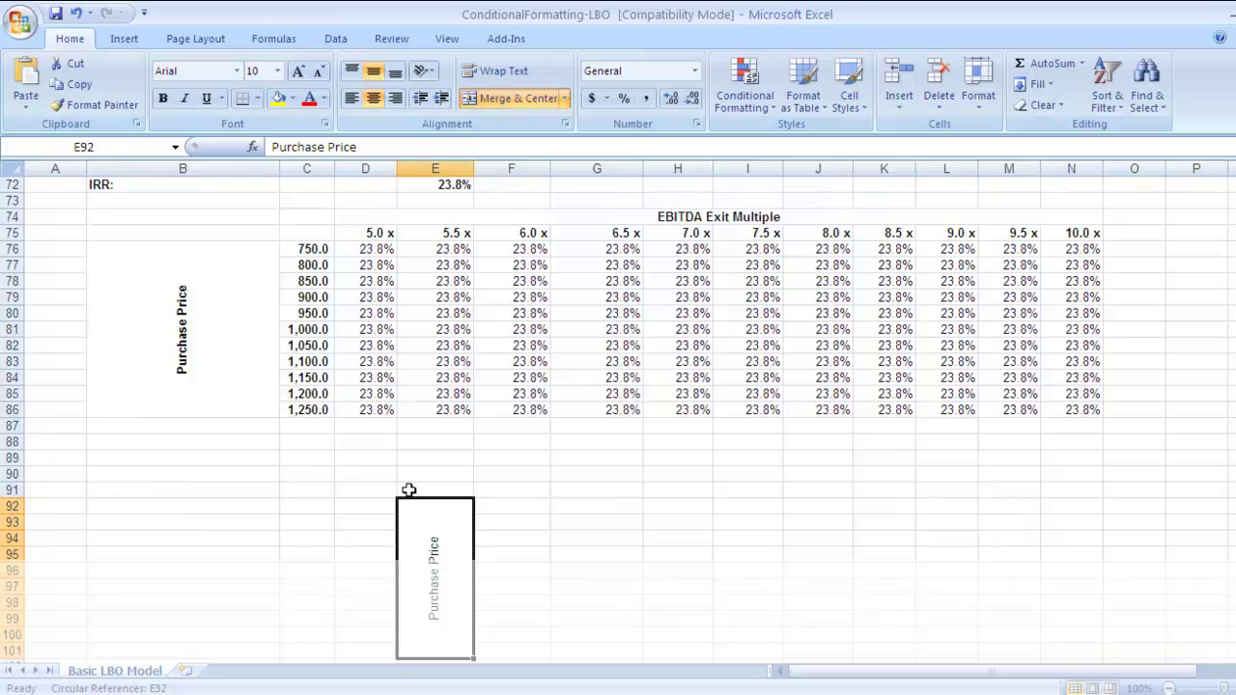
{"action": "scroll", "coordinate": [408, 489], "scroll_direction": "down", "scroll_amount": 1}
{"action": "key", "text": "F1"}
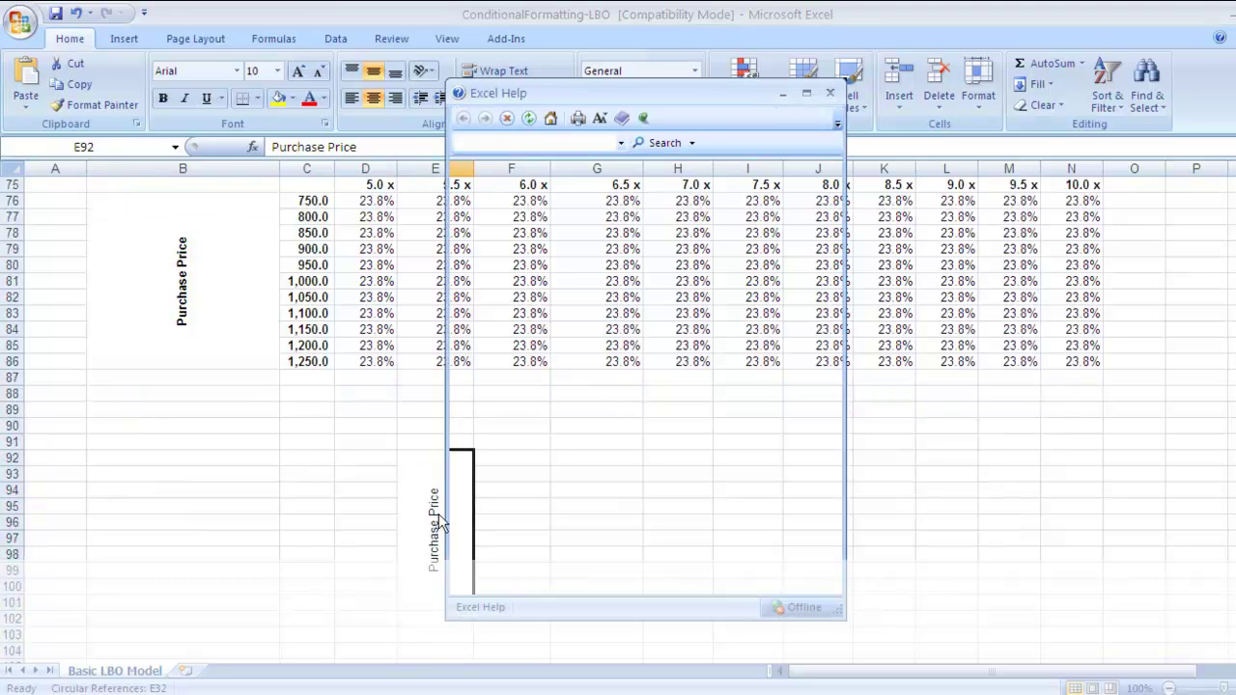
{"action": "left_click", "coordinate": [836, 92]}
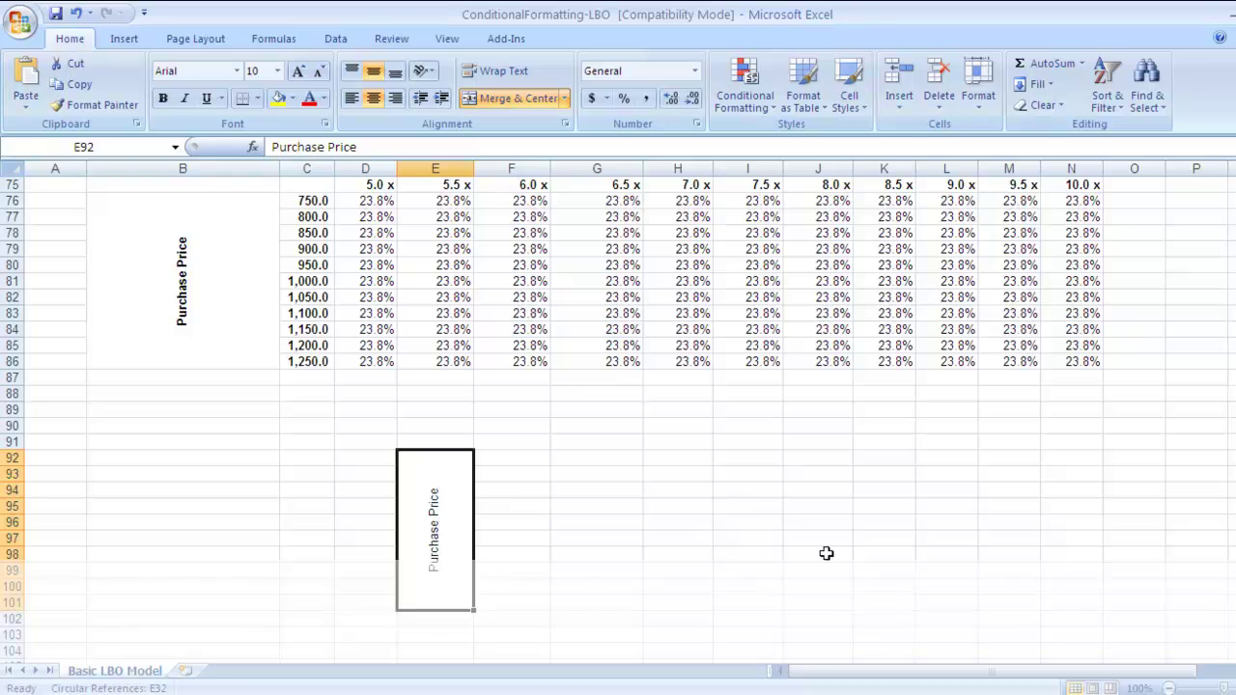
{"action": "key", "text": "Right"}
{"action": "key", "text": "shift+Down"}
{"action": "key", "text": "shift+Down"}
{"action": "key", "text": "shift+Down"}
{"action": "key", "text": "shift+Down"}
{"action": "key", "text": "shift+Down"}
{"action": "key", "text": "shift+Down"}
{"action": "key", "text": "shift+Down"}
{"action": "key", "text": "shift+Down"}
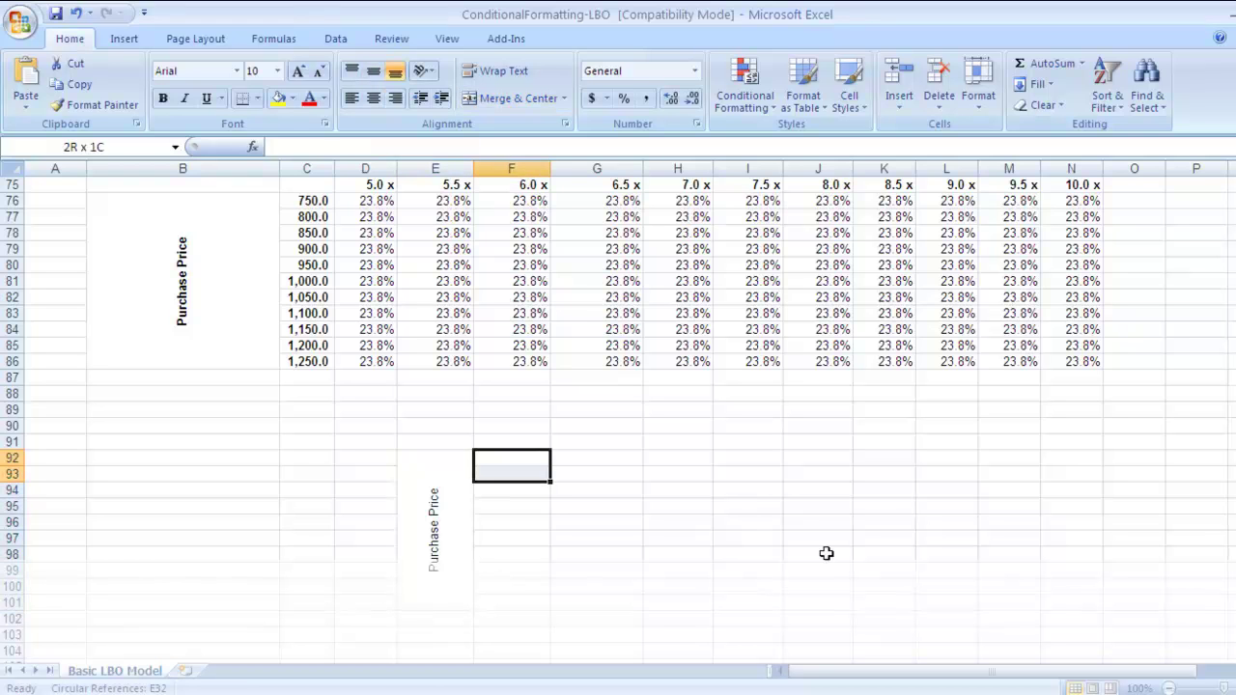
{"action": "key", "text": "shift+Down"}
{"action": "key", "text": "shift+Right"}
{"action": "key", "text": "shift+Right"}
{"action": "key", "text": "shift+Right"}
{"action": "key", "text": "shift+Right"}
{"action": "key", "text": "shift+Right"}
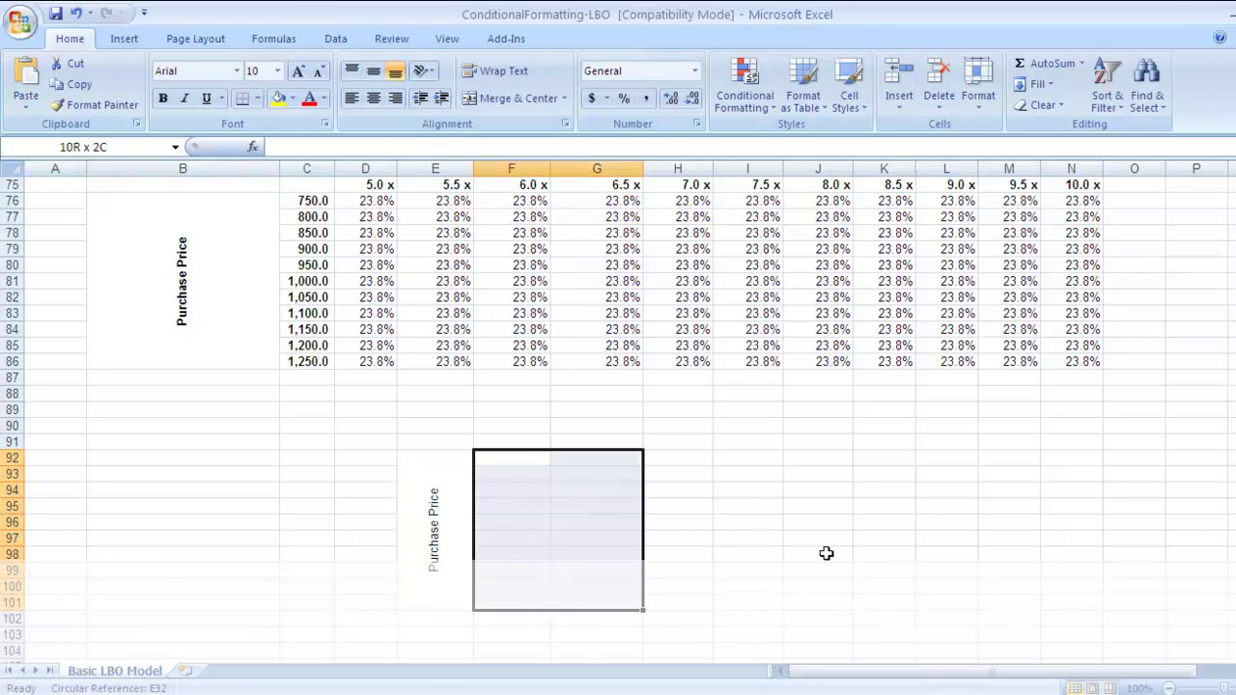
{"action": "key", "text": "Left"}
Step: Undo the merge of the Purchase Price label cells E92 through E101
{"action": "key", "text": "ctrl+z"}
{"action": "key", "text": "ctrl+y"}
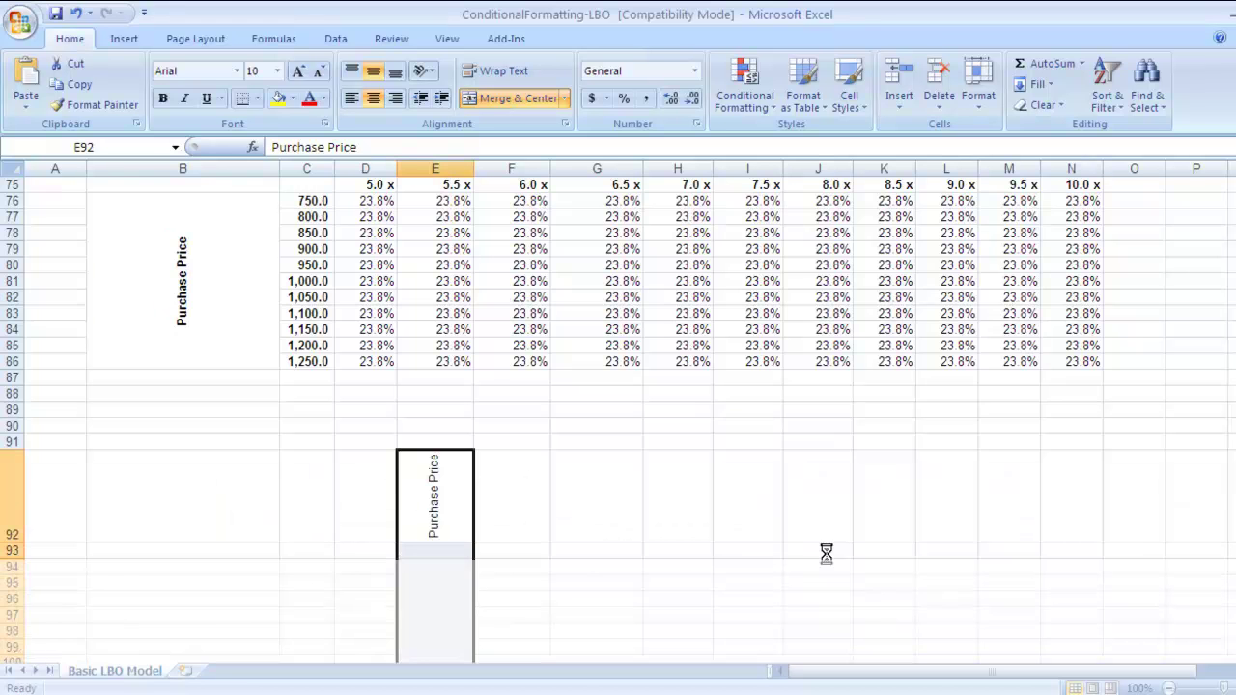
{"action": "key", "text": "ctrl+z"}
{"action": "key", "text": "ctrl+z"}
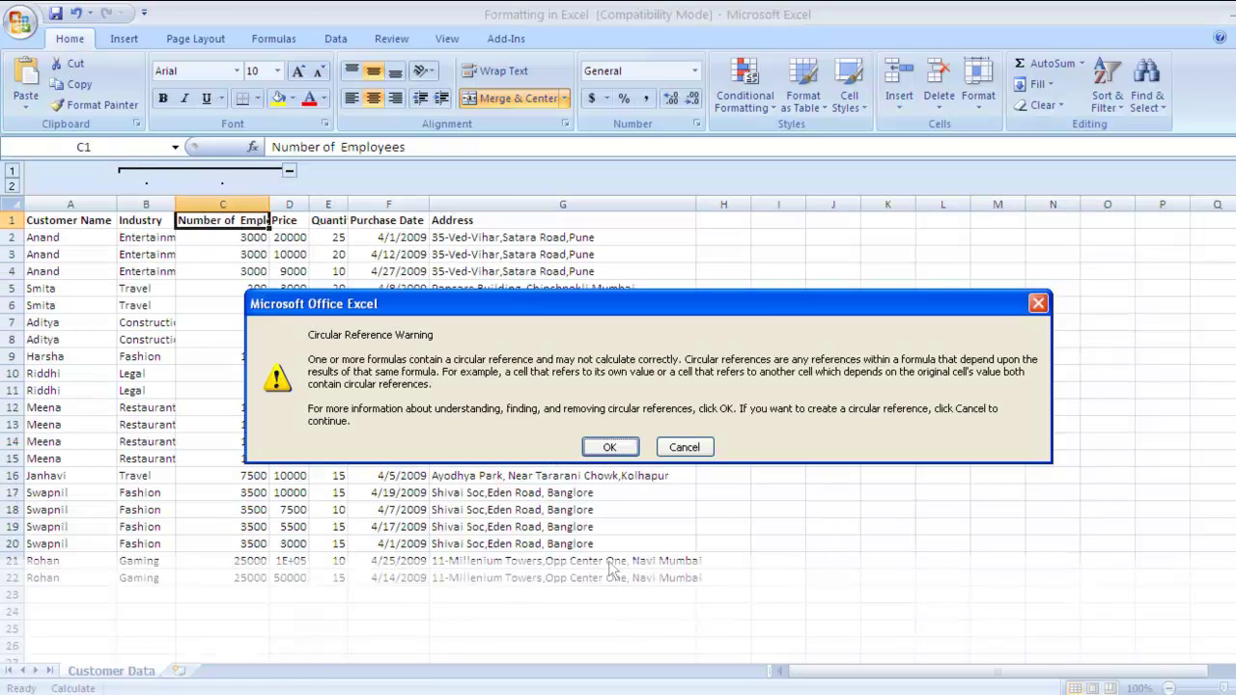
Step: Dismiss the circular reference warning in the Formatting in Excel workbook
{"action": "left_click", "coordinate": [686, 447]}
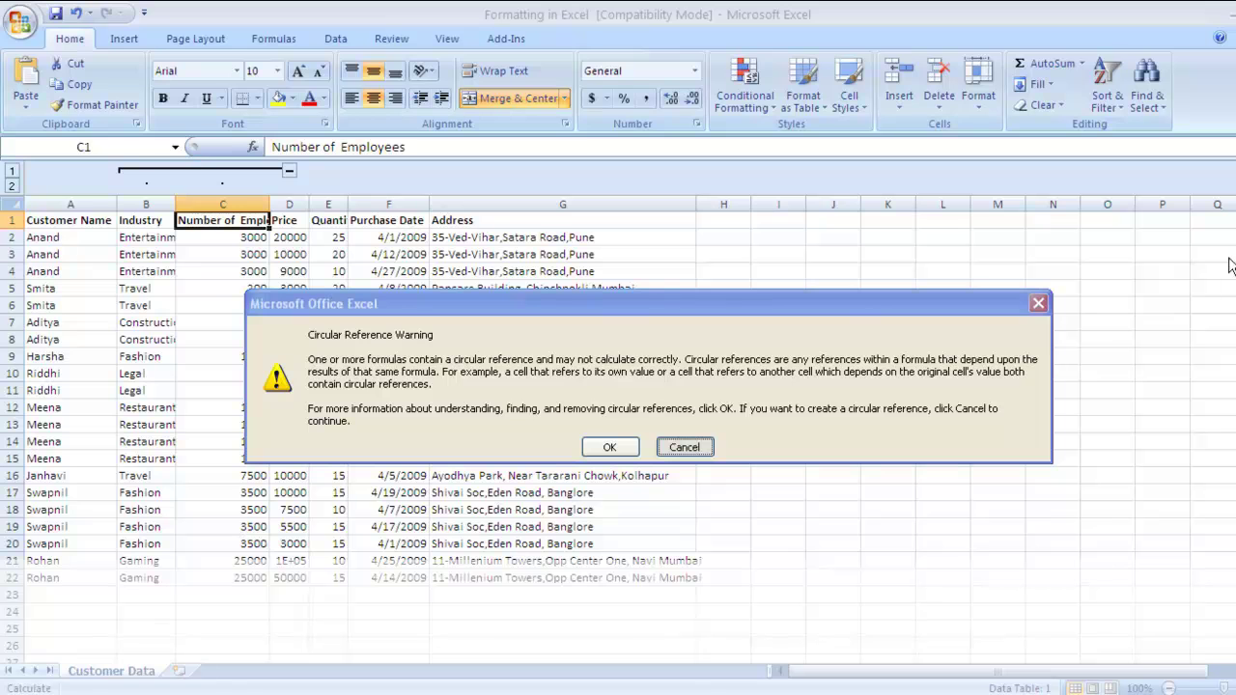
{"action": "left_click", "coordinate": [1038, 303]}
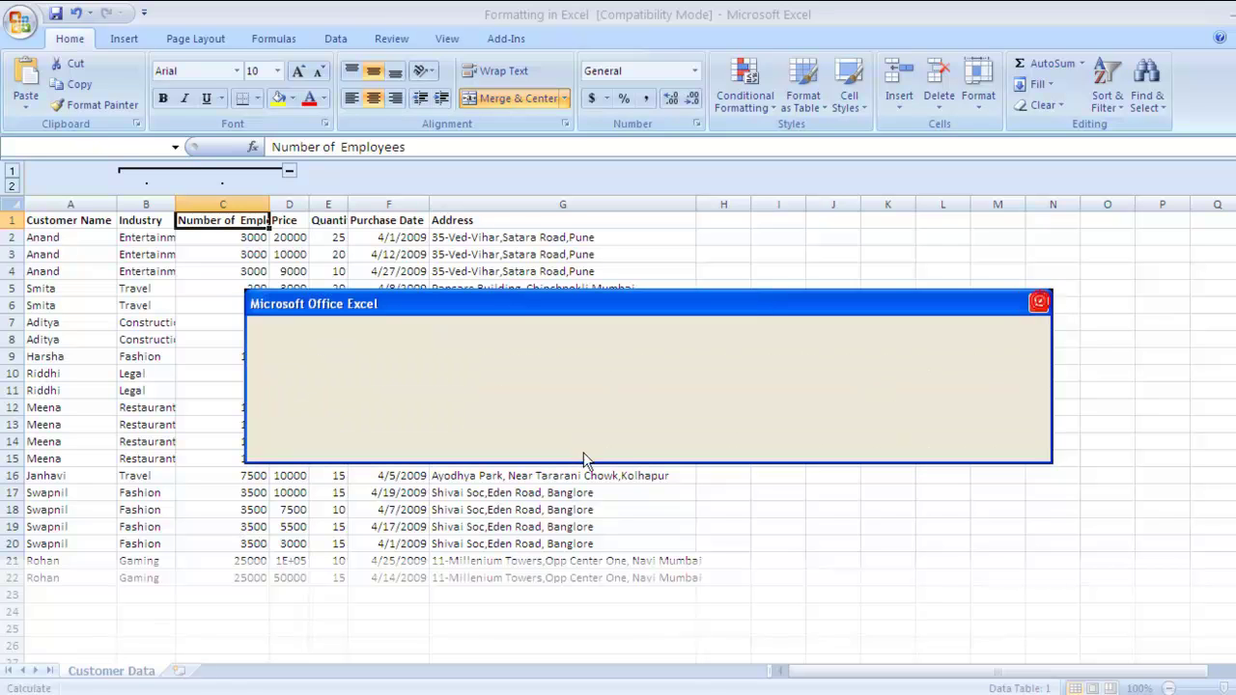
{"action": "left_click", "coordinate": [637, 450]}
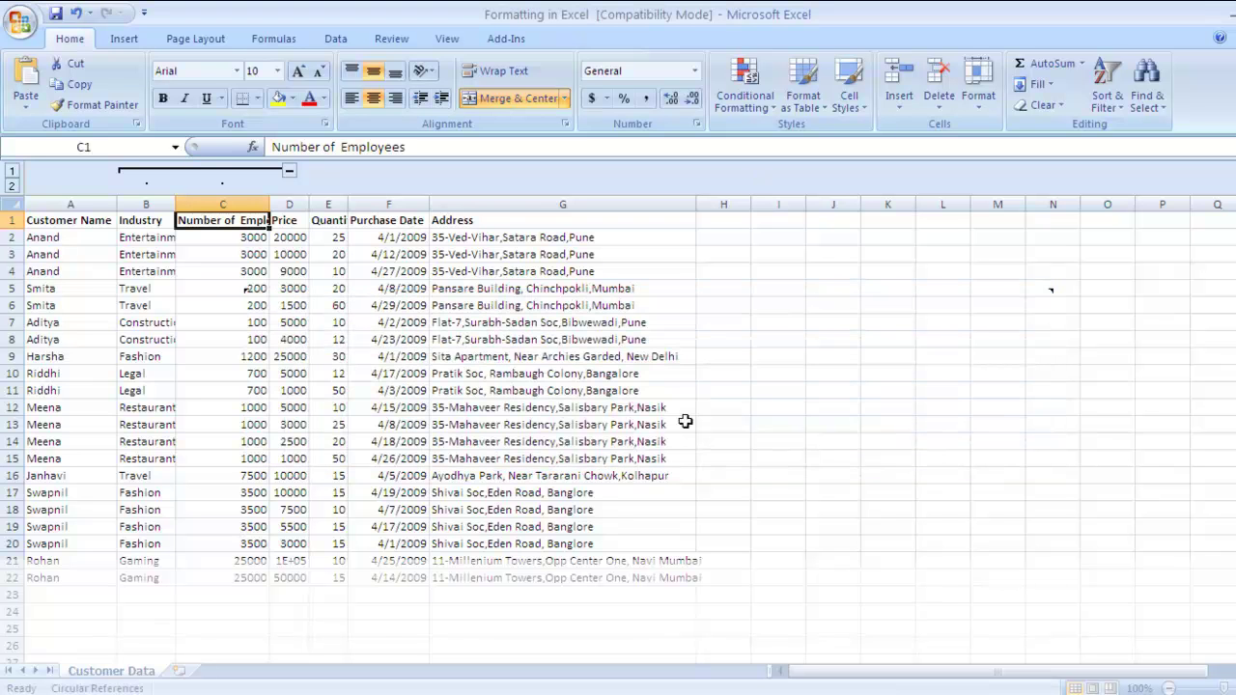
Step: Turn on Wrap text for the Number of Employees header in cell C1
{"action": "left_click", "coordinate": [151, 321]}
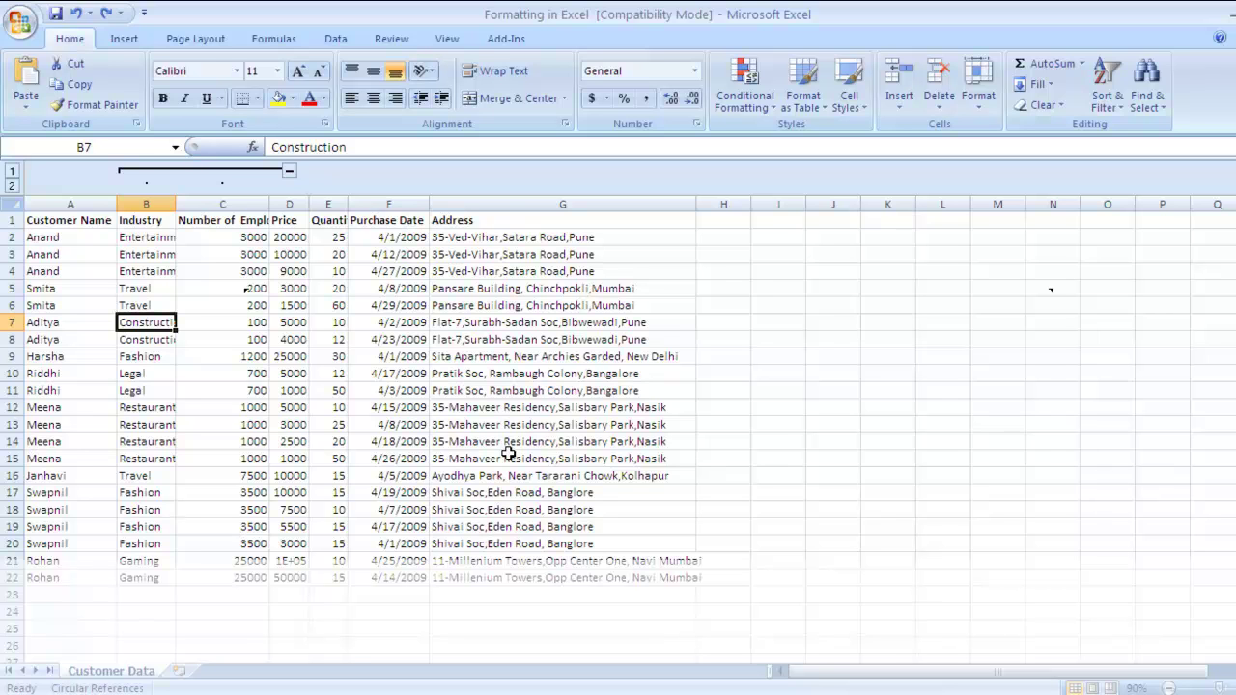
{"action": "key", "text": "Up"}
{"action": "key", "text": "Up"}
{"action": "key", "text": "Up"}
{"action": "key", "text": "Up"}
{"action": "key", "text": "Up"}
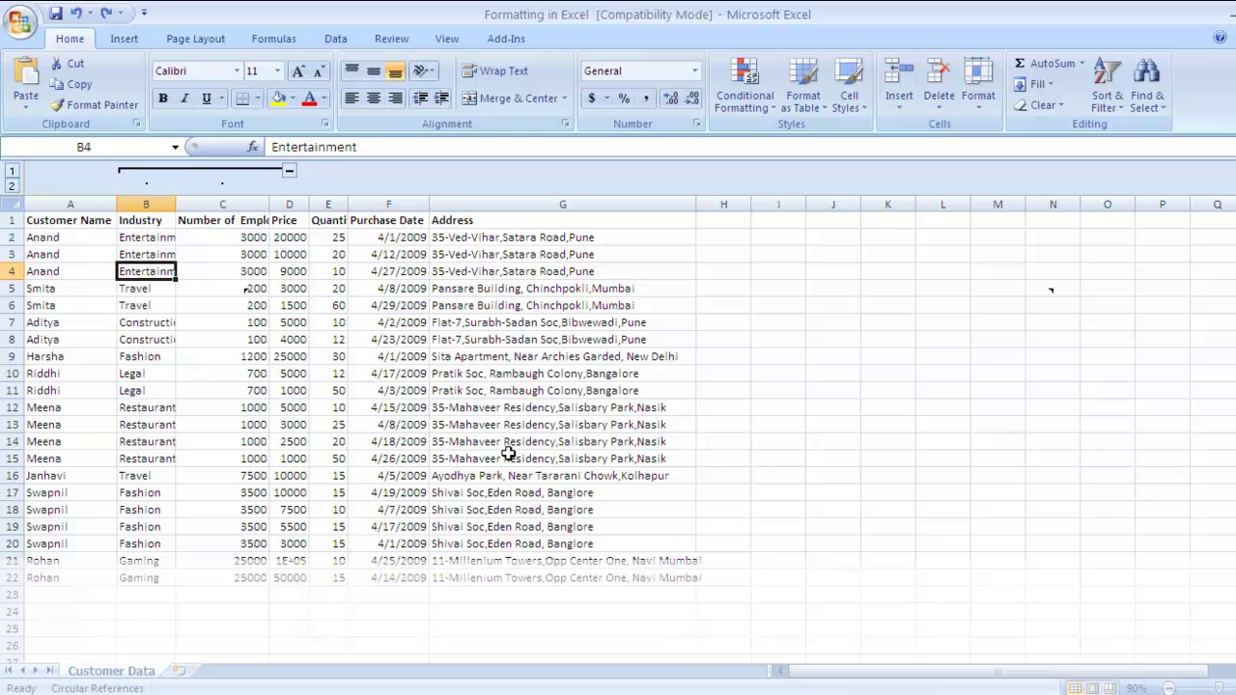
{"action": "key", "text": "Right"}
{"action": "key", "text": "Up"}
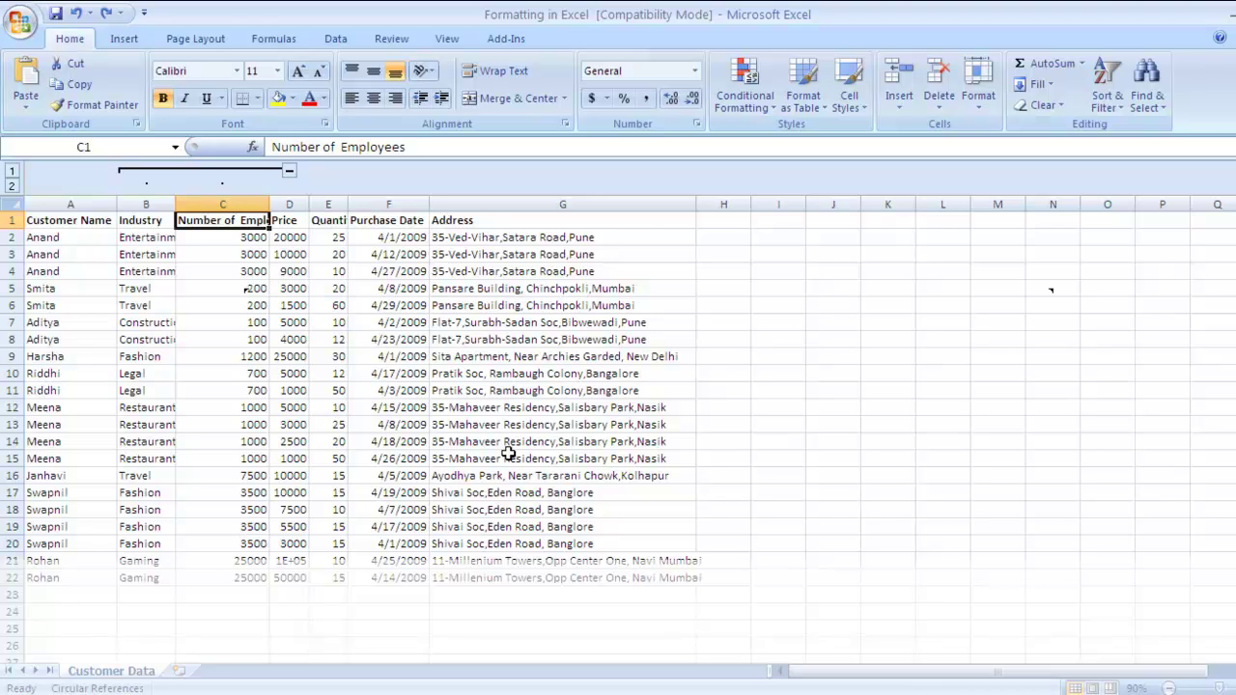
{"action": "key", "text": "ctrl+1"}
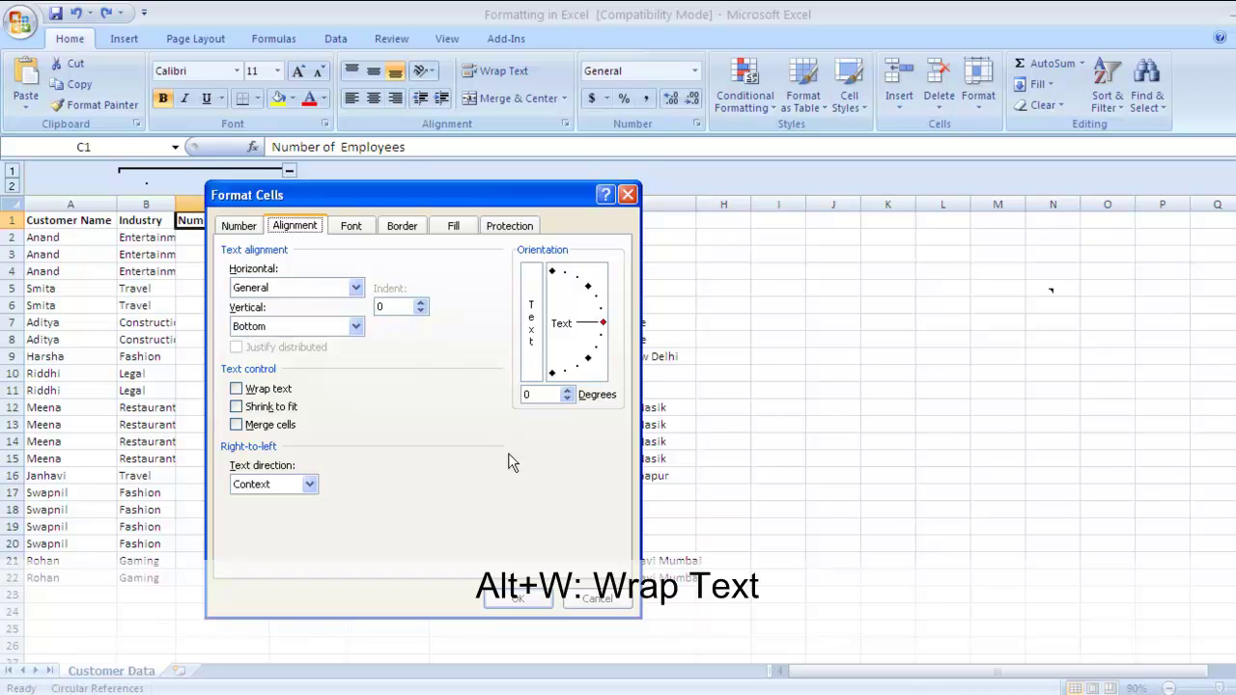
{"action": "key", "text": "alt+w"}
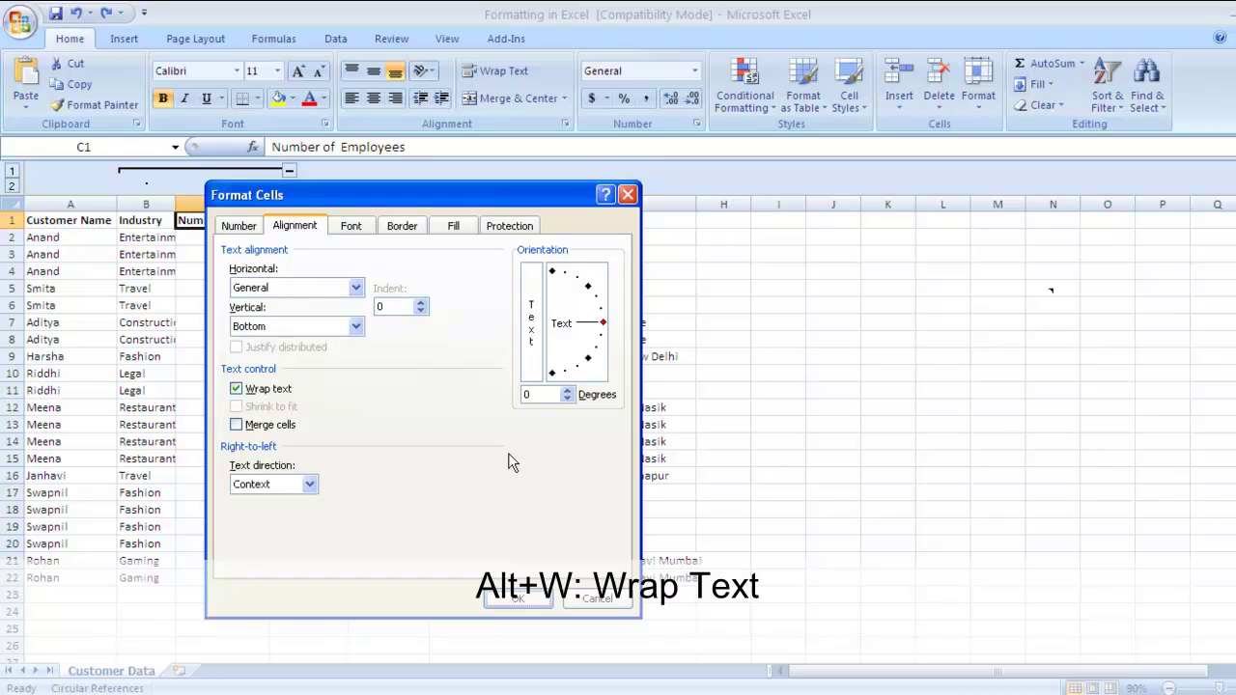
{"action": "key", "text": "Return"}
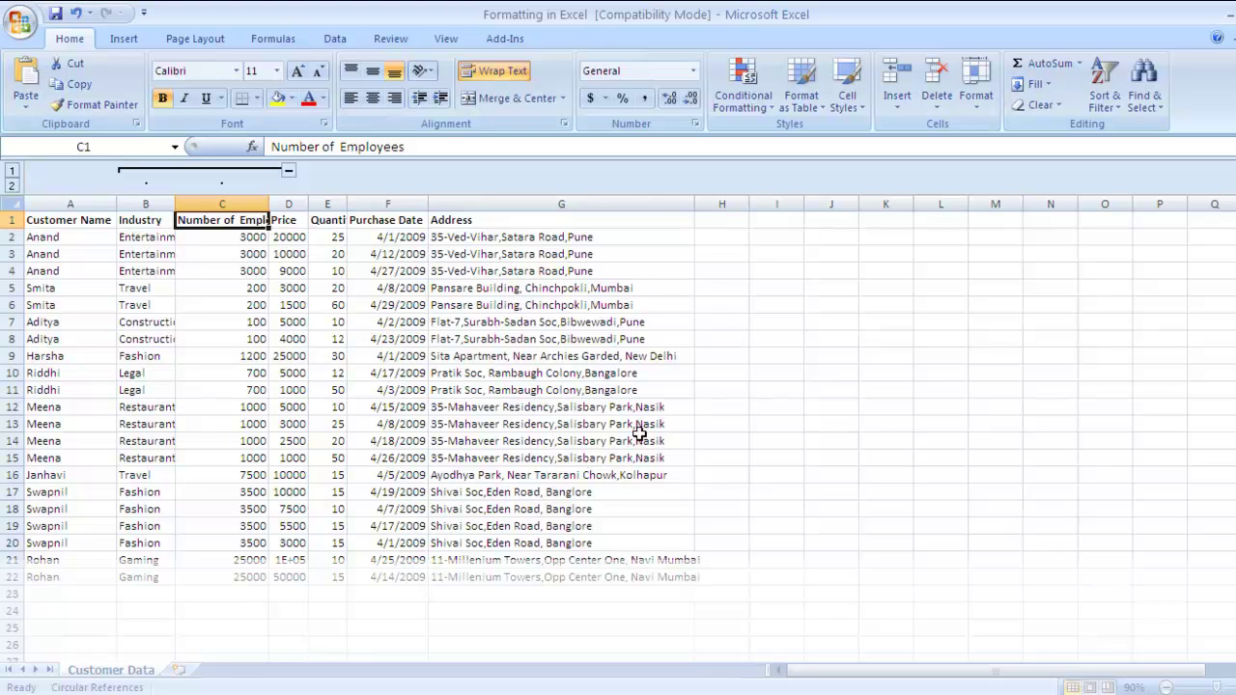
Step: Apply Shrink to fit to the Number of Employees header in cell C1
{"action": "key", "text": "ctrl+1"}
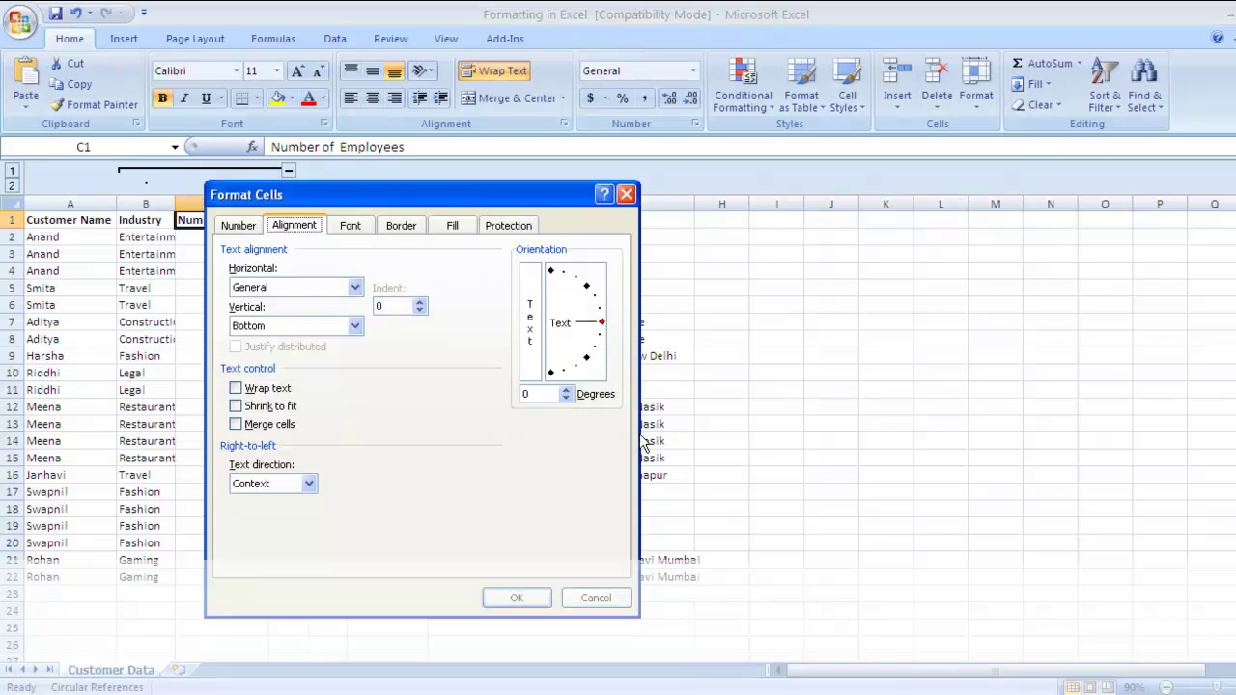
{"action": "key", "text": "alt+k"}
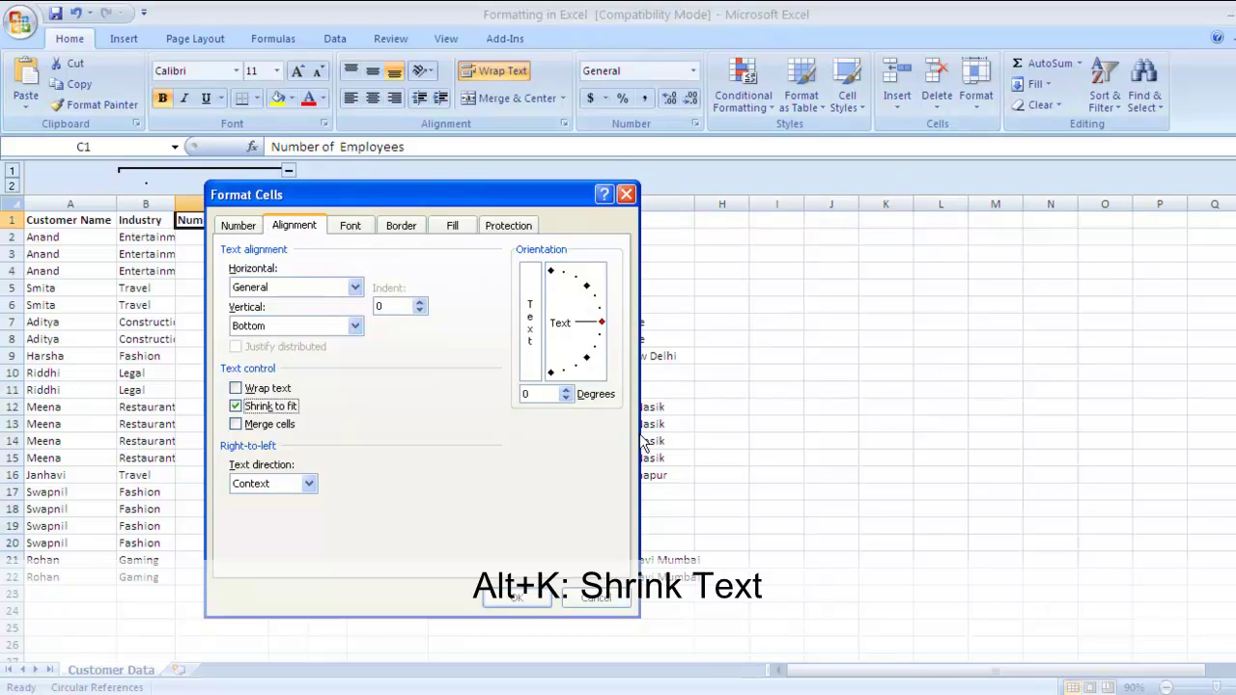
{"action": "key", "text": "Return"}
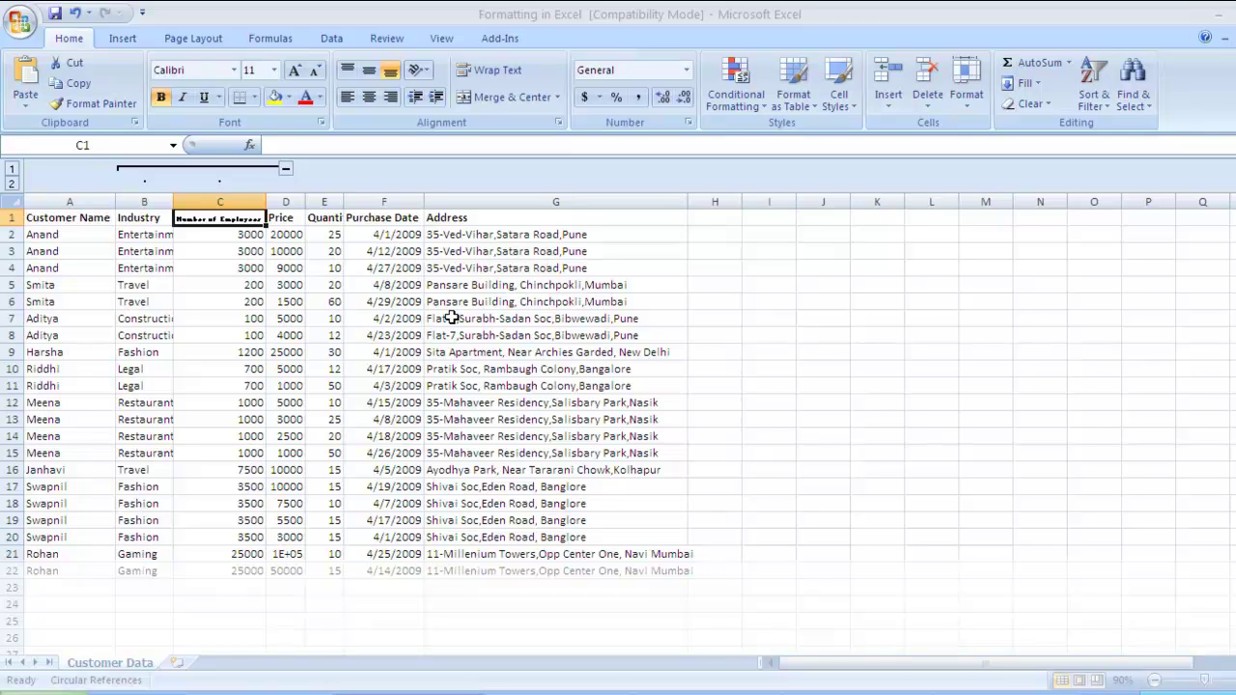
{"action": "key", "text": "F1"}
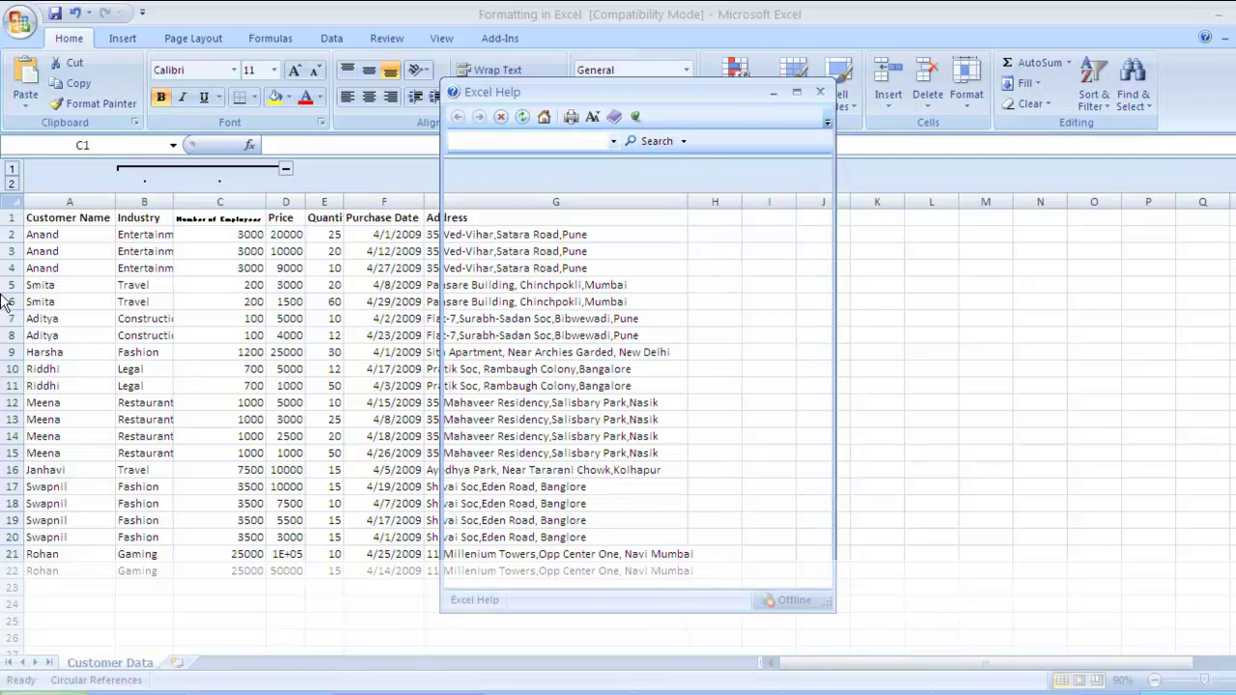
{"action": "left_click", "coordinate": [820, 92]}
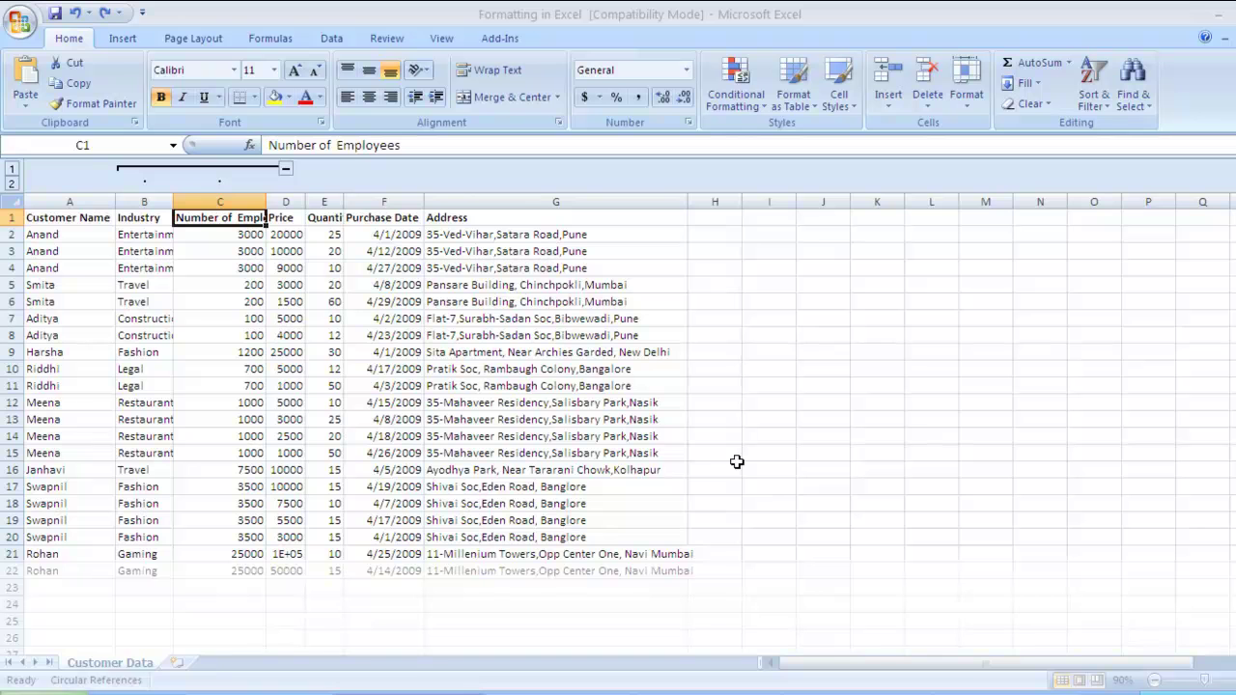
Step: AutoFit the width of column C to the Number of Employees header in cell C1
{"action": "key", "text": "alt+o"}
{"action": "key", "text": "c"}
{"action": "key", "text": "a"}
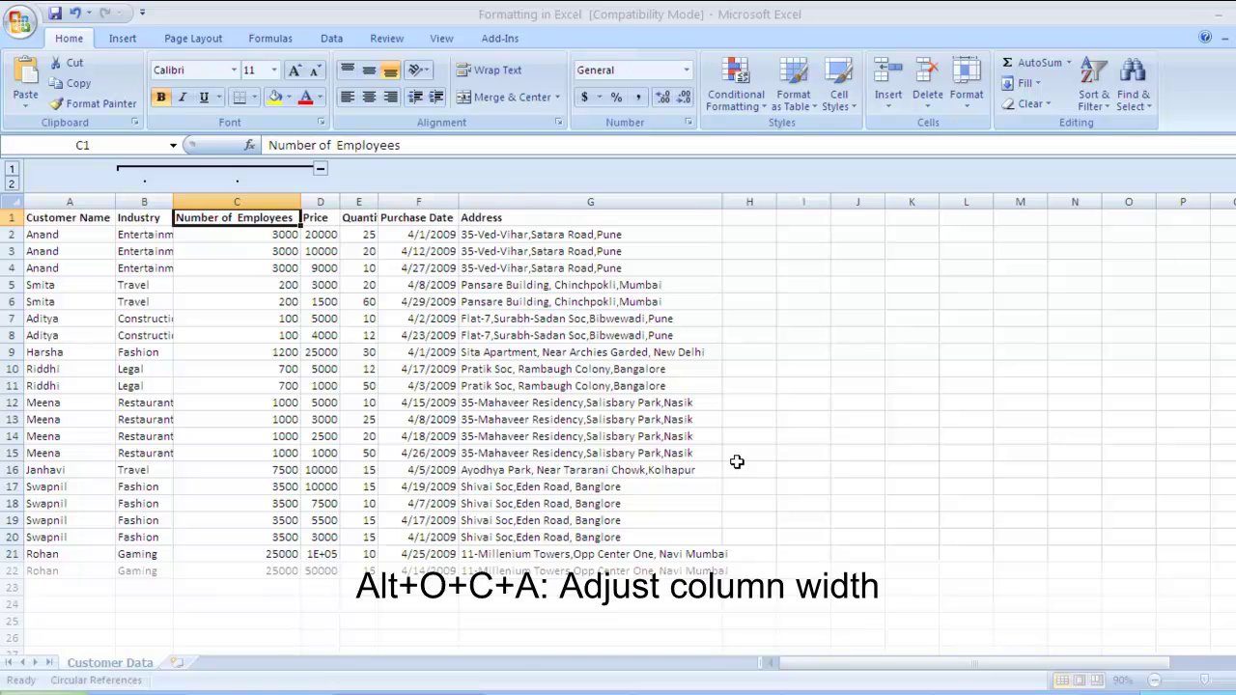
{"action": "key", "text": "alt+o"}
{"action": "key", "text": "c"}
{"action": "key", "text": "a"}
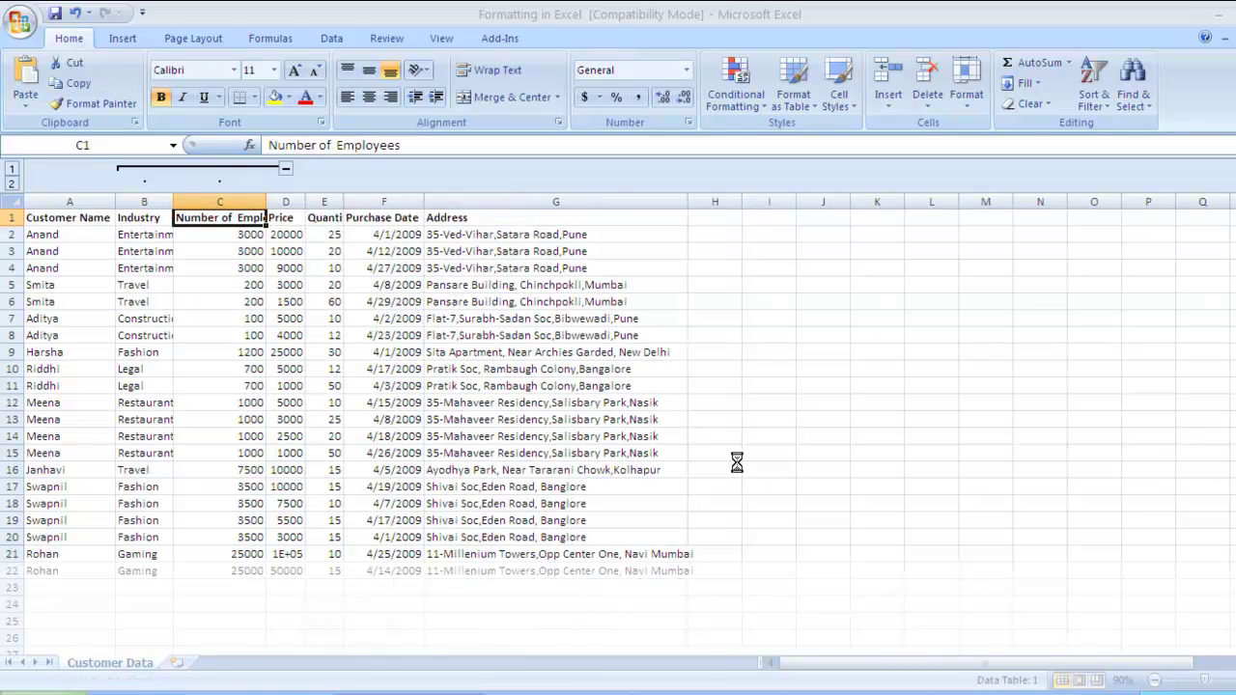
Step: AutoFit the width of column E to the Quantity header in cell E1
{"action": "left_click", "coordinate": [311, 221]}
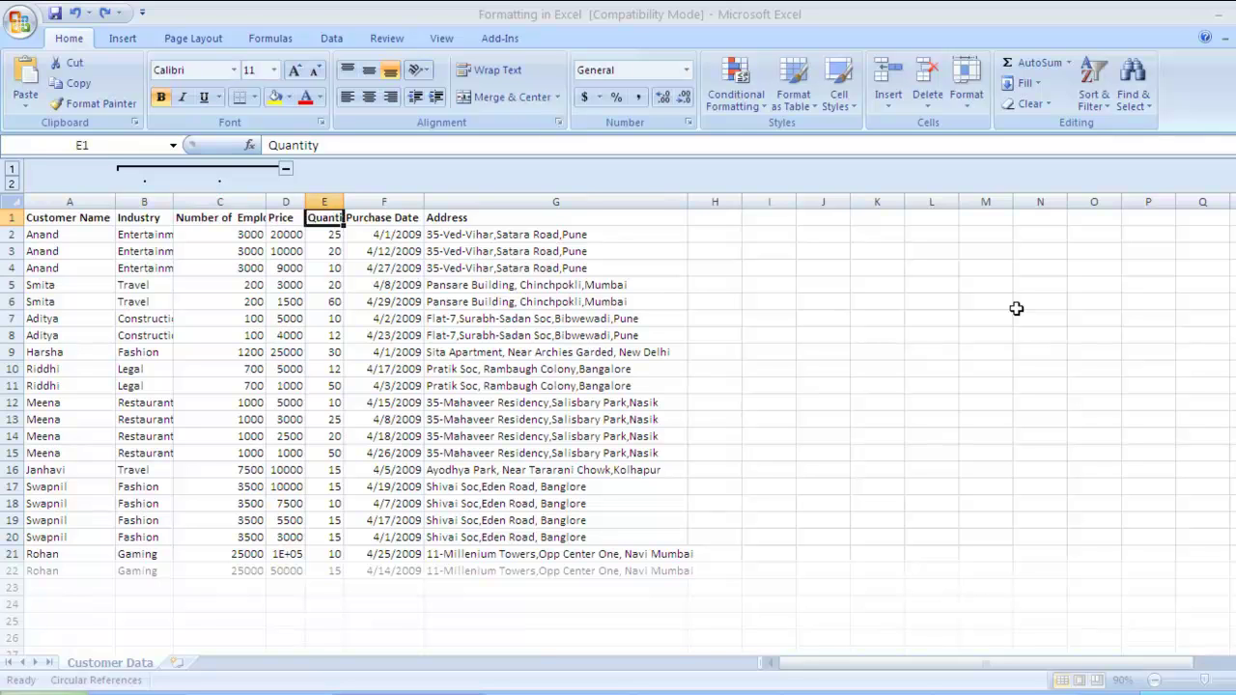
{"action": "key", "text": "alt+o"}
{"action": "key", "text": "c"}
{"action": "key", "text": "a"}
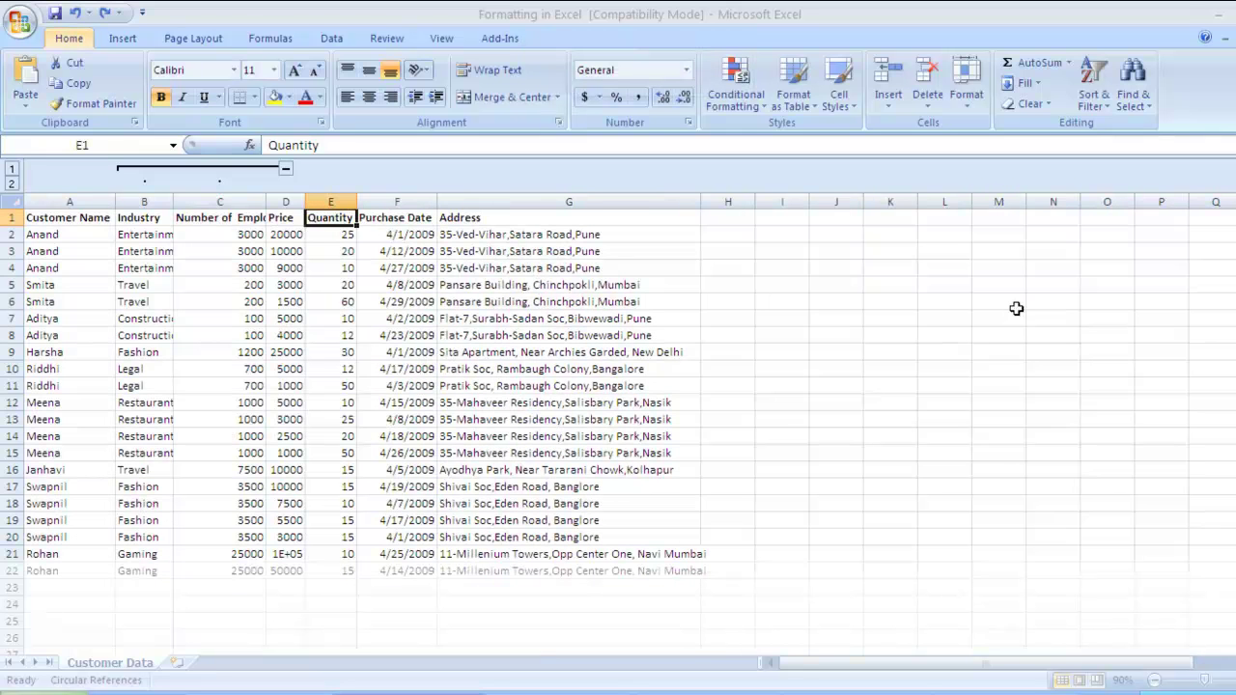
Step: Undo the AutoFit of the Quantity column and dismiss the circular reference warning
{"action": "key", "text": "Right"}
{"action": "key", "text": "Left"}
{"action": "key", "text": "Left"}
{"action": "key", "text": "Left"}
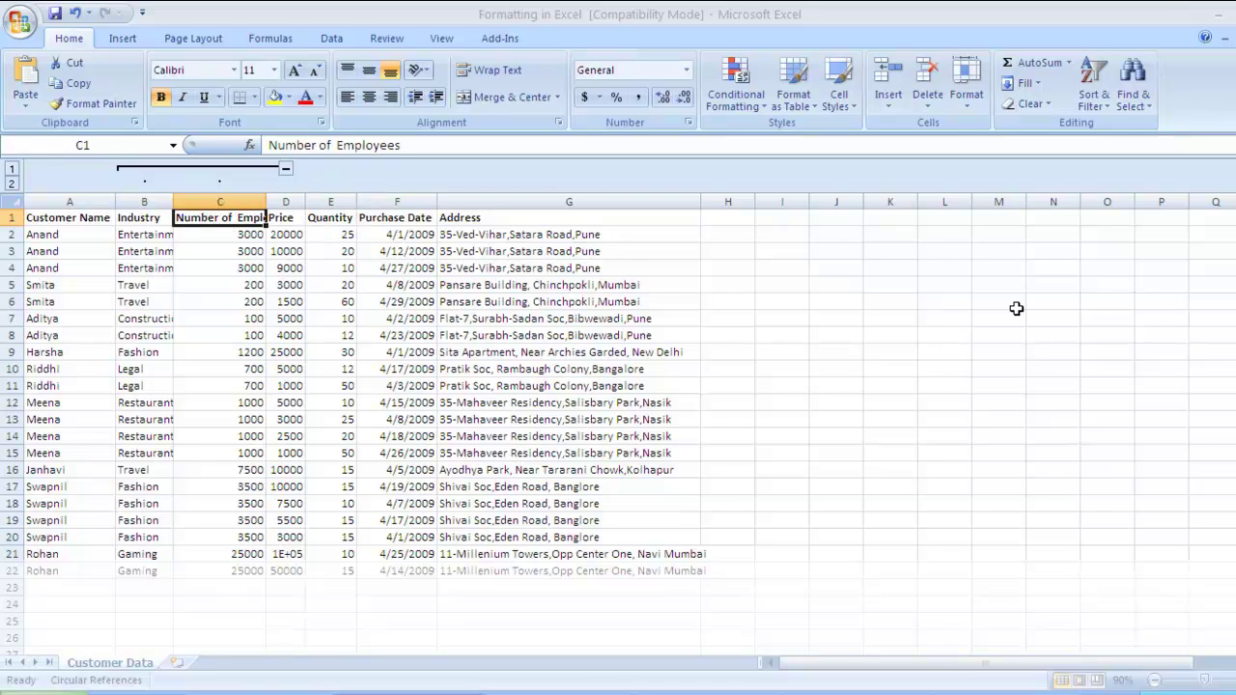
{"action": "key", "text": "ctrl+z"}
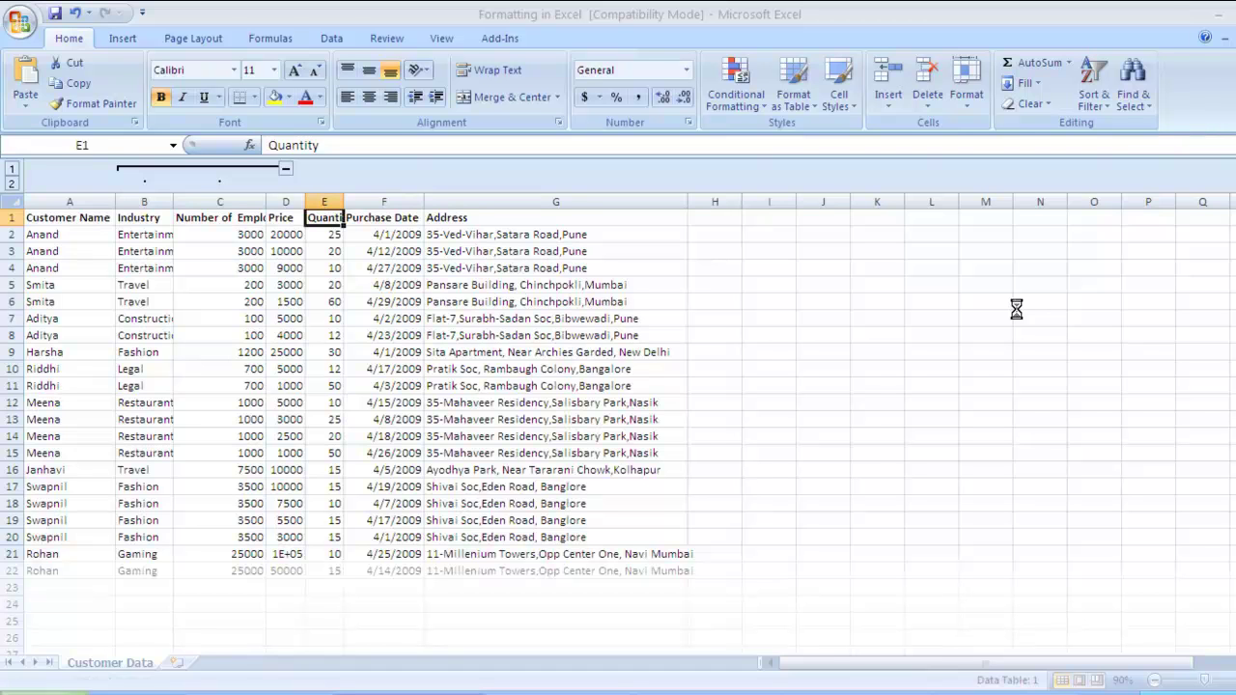
{"action": "left_click", "coordinate": [607, 441]}
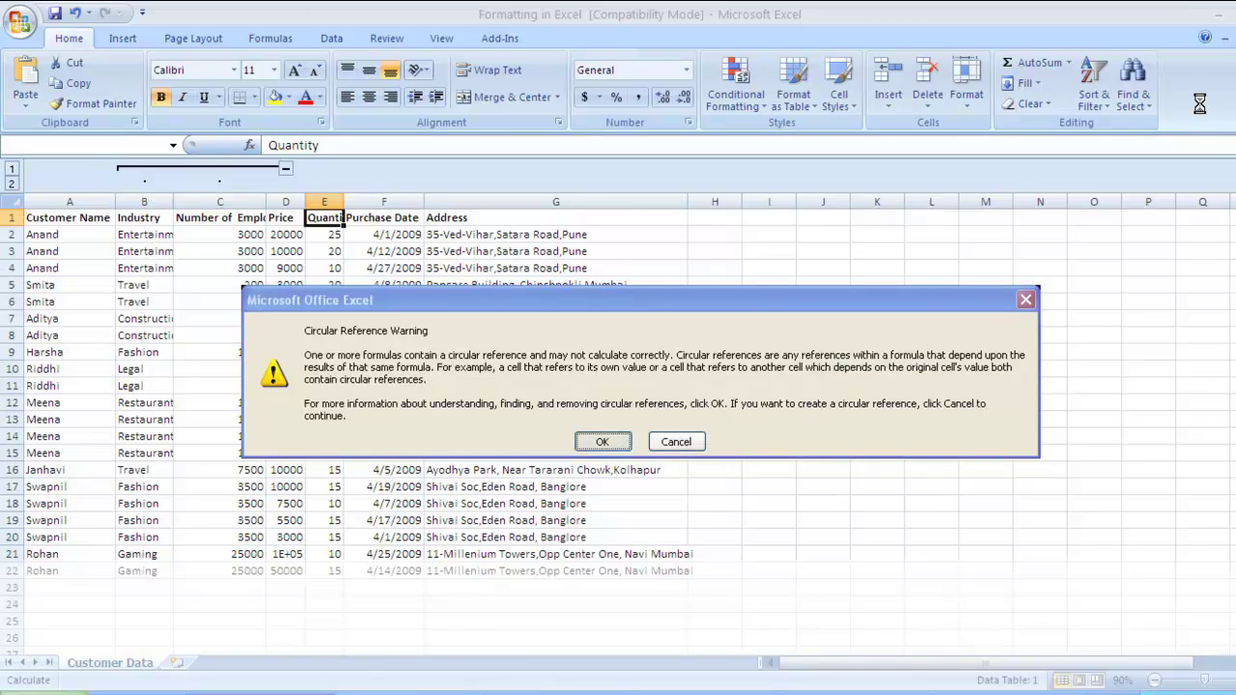
Step: AutoFit the height of row 2 from cell B2 in the Industry column
{"action": "key", "text": "Down"}
{"action": "key", "text": "Left"}
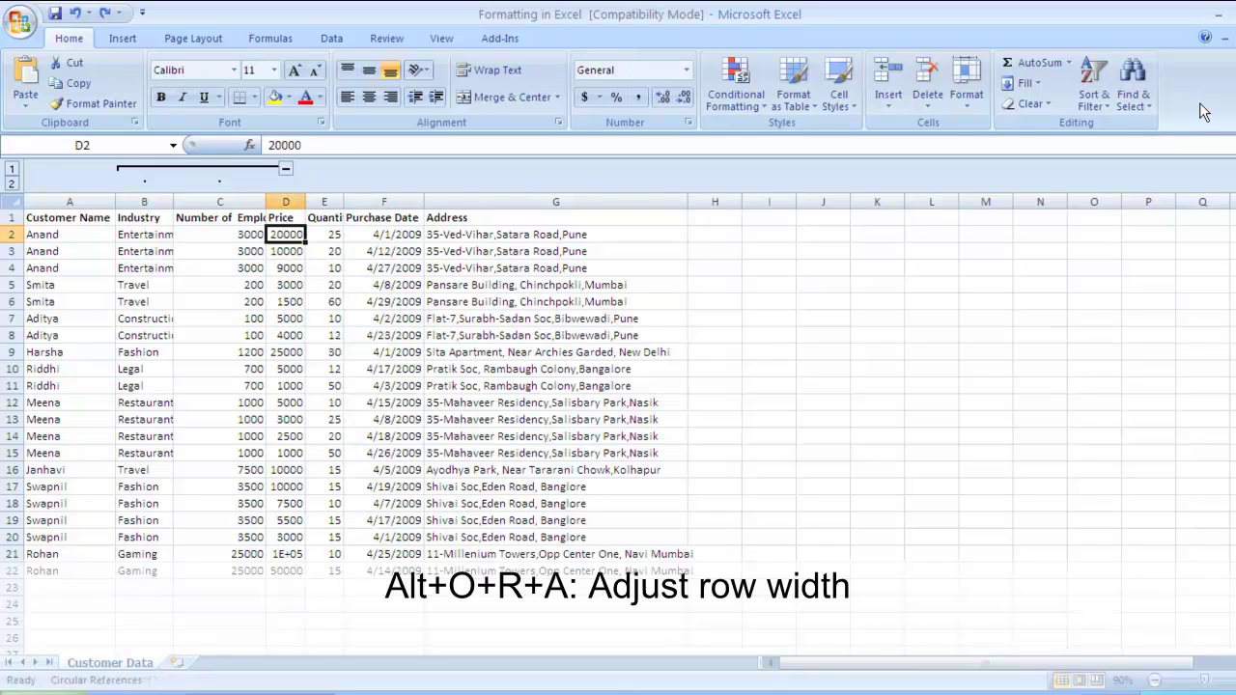
{"action": "key", "text": "Left"}
{"action": "key", "text": "Left"}
{"action": "key", "text": "Left"}
{"action": "key", "text": "Right"}
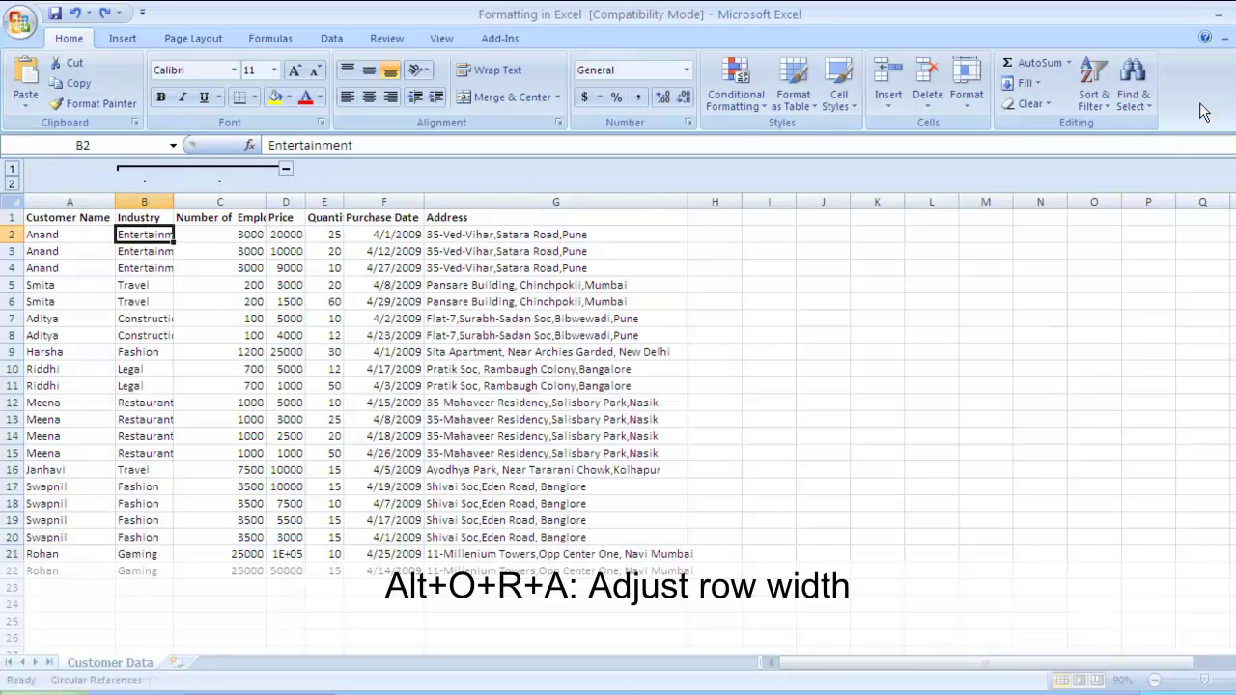
{"action": "key", "text": "alt+o"}
{"action": "key", "text": "r"}
{"action": "key", "text": "a"}
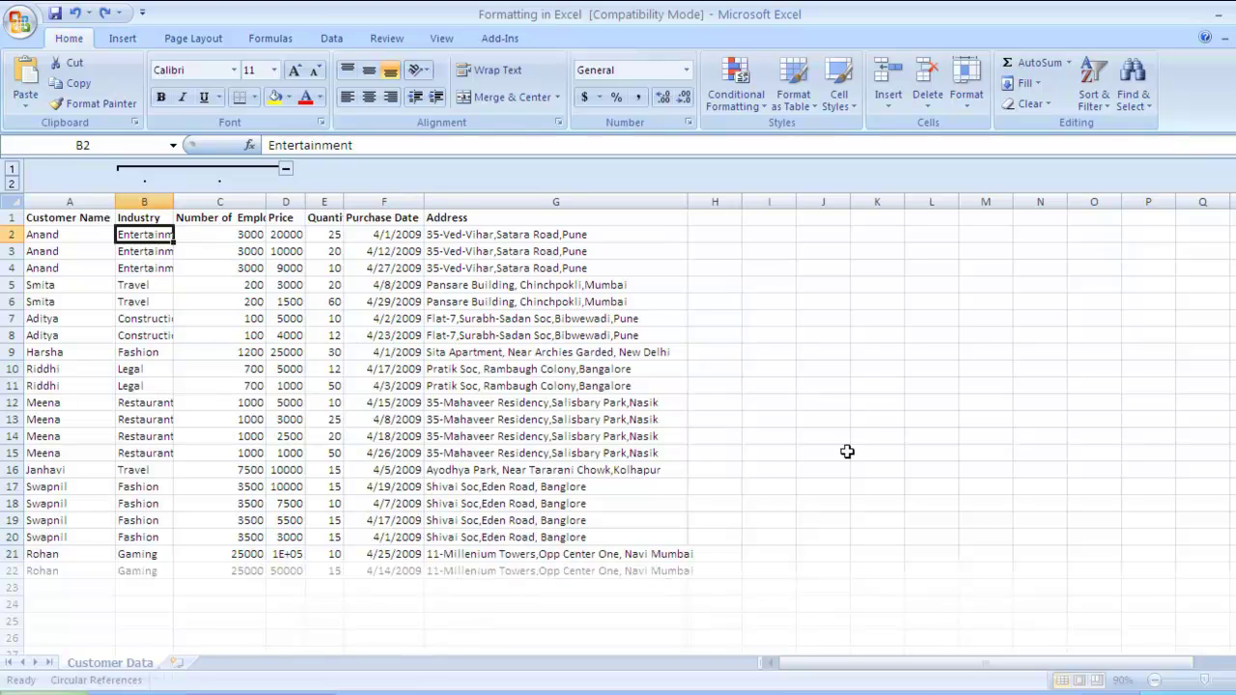
{"action": "key", "text": "alt+o"}
{"action": "key", "text": "ctrl+a"}
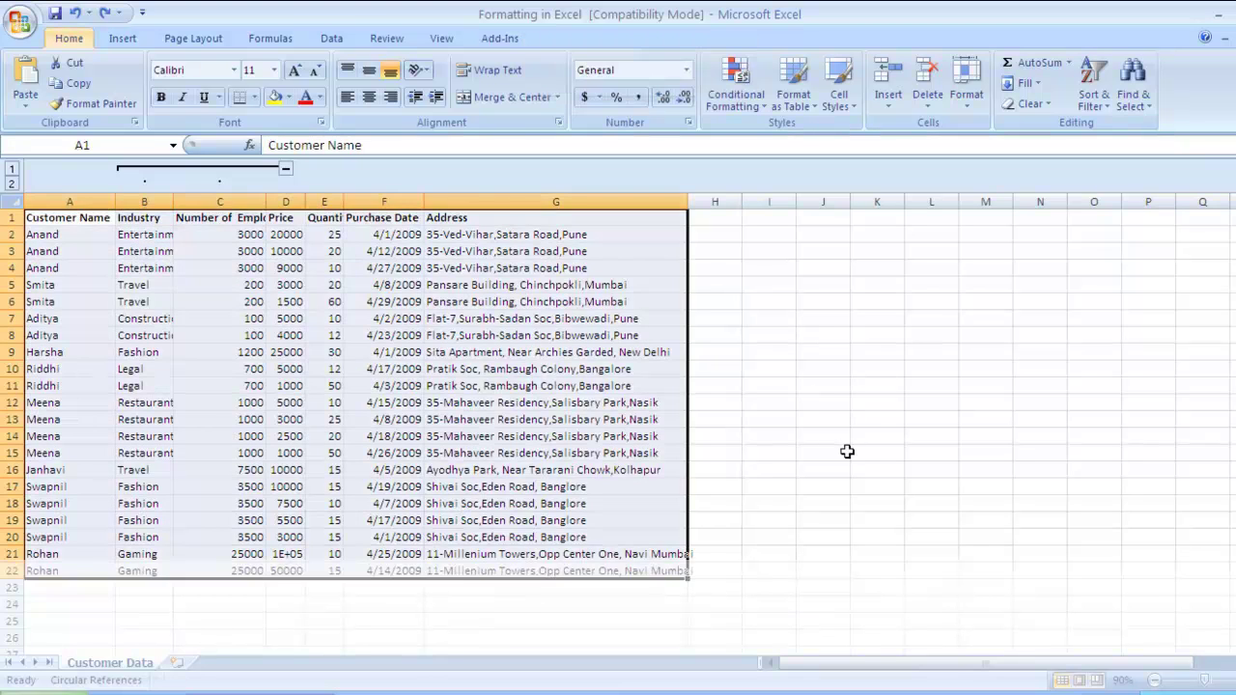
{"action": "key", "text": "alt+o"}
{"action": "key", "text": "a"}
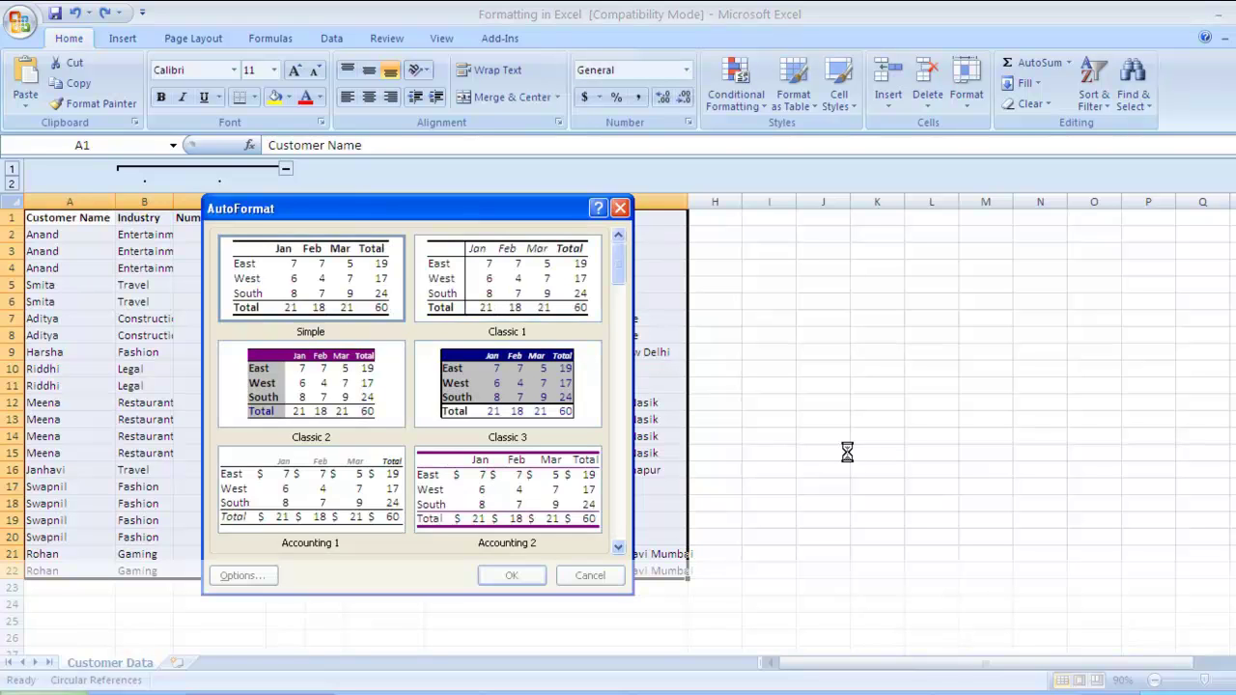
{"action": "key", "text": "Escape"}
Step: AutoFit the width of column B to the Entertainment entry in cell B2, and undo the change
{"action": "left_click", "coordinate": [131, 236]}
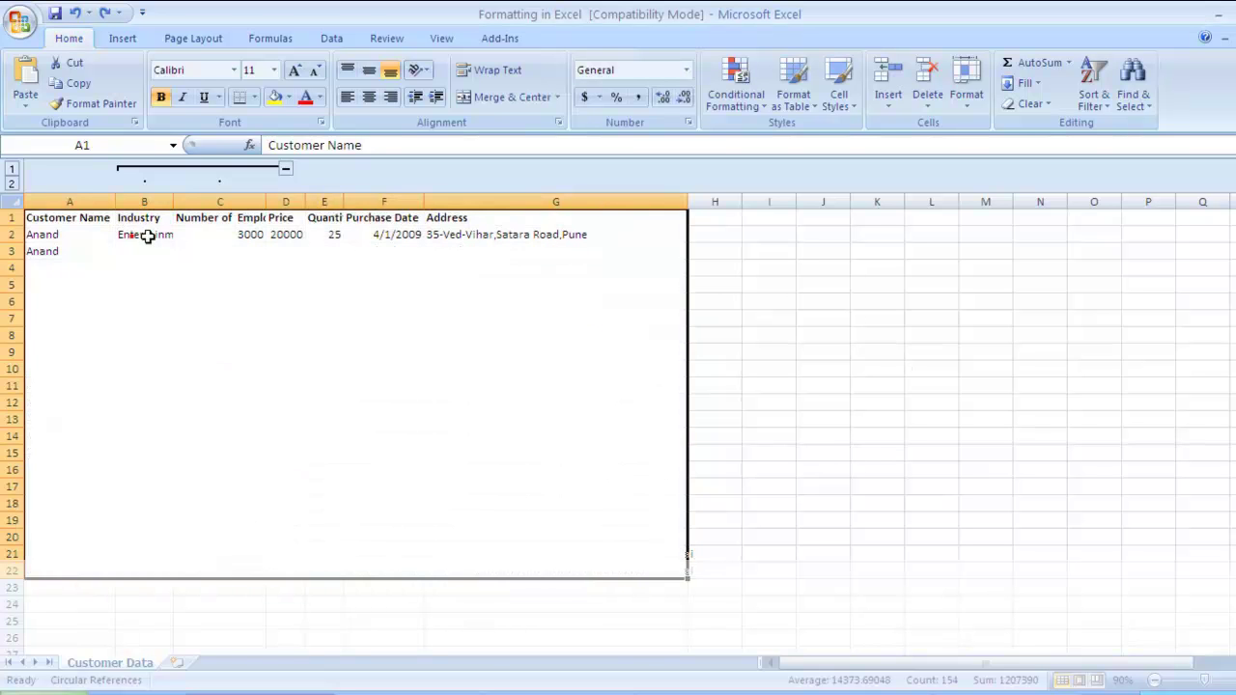
{"action": "key", "text": "alt+o"}
{"action": "key", "text": "c"}
{"action": "key", "text": "a"}
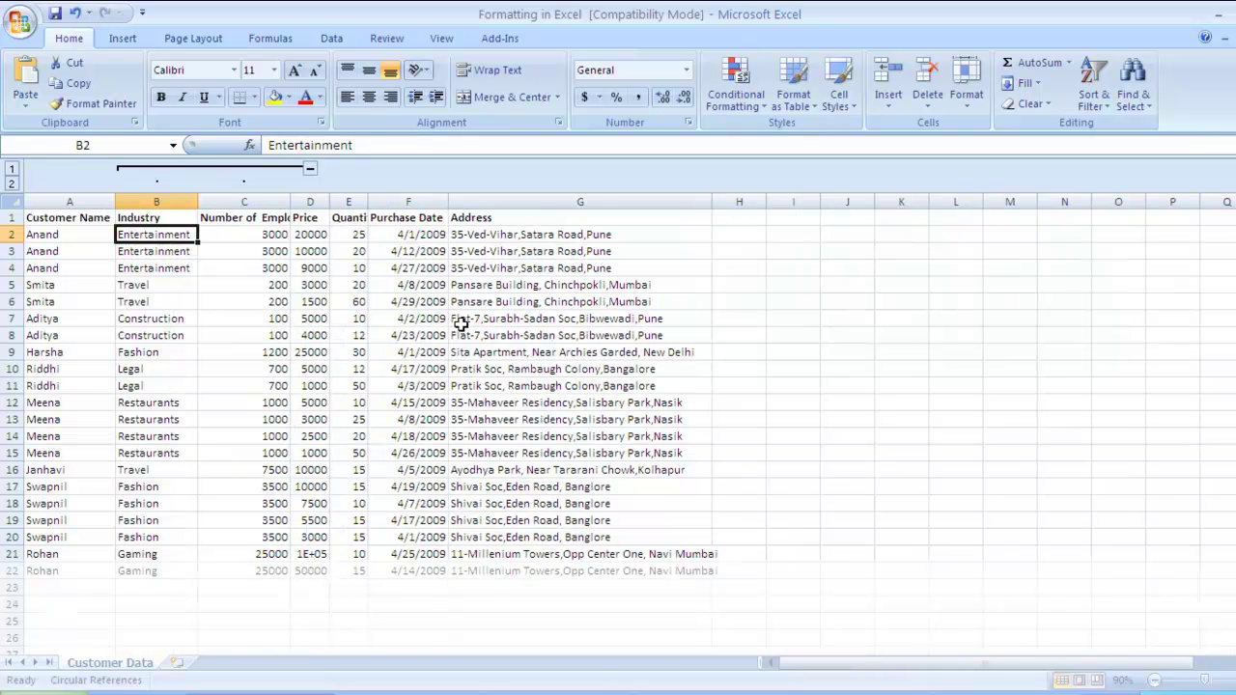
{"action": "key", "text": "ctrl+z"}
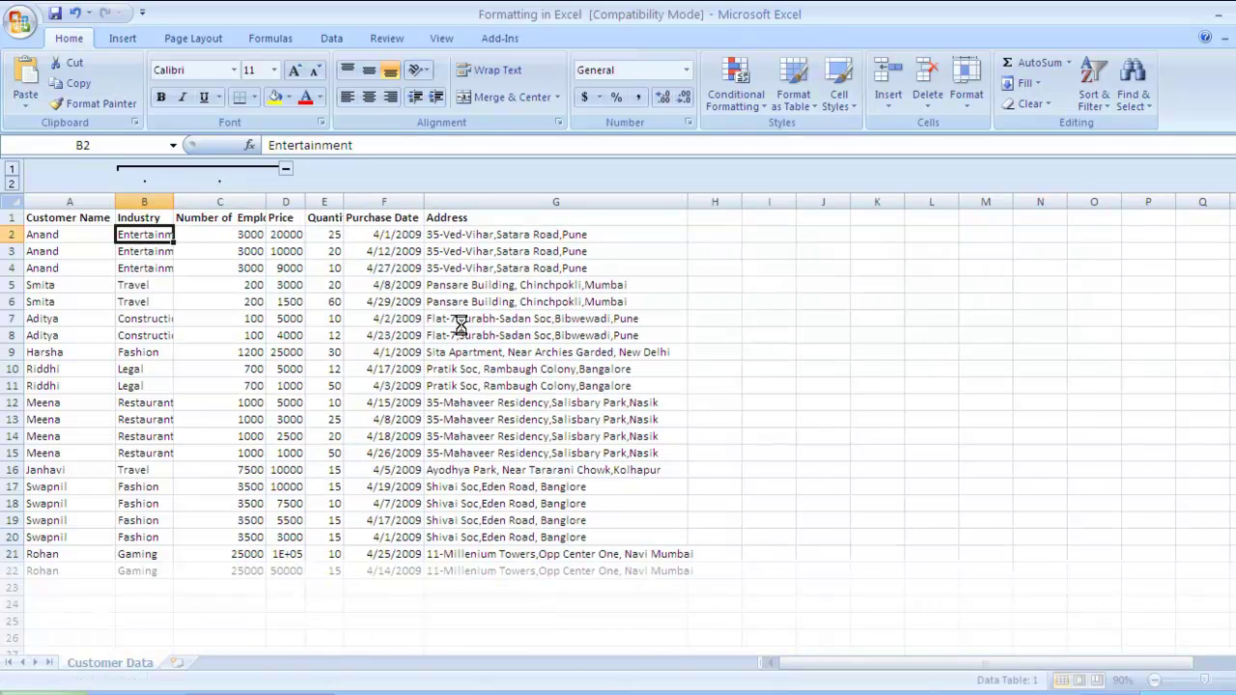
Step: AutoFit the width of the Industry column to all its entries in B1 through B22
{"action": "key", "text": "Up"}
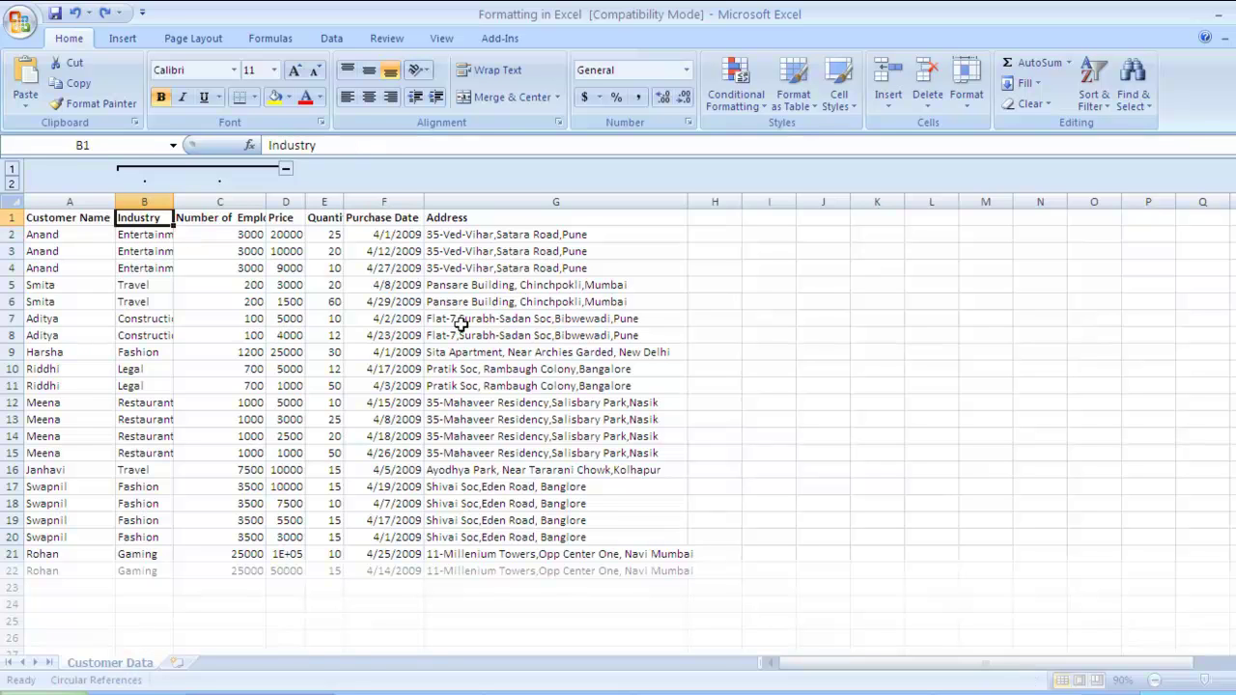
{"action": "key", "text": "ctrl+shift+Down"}
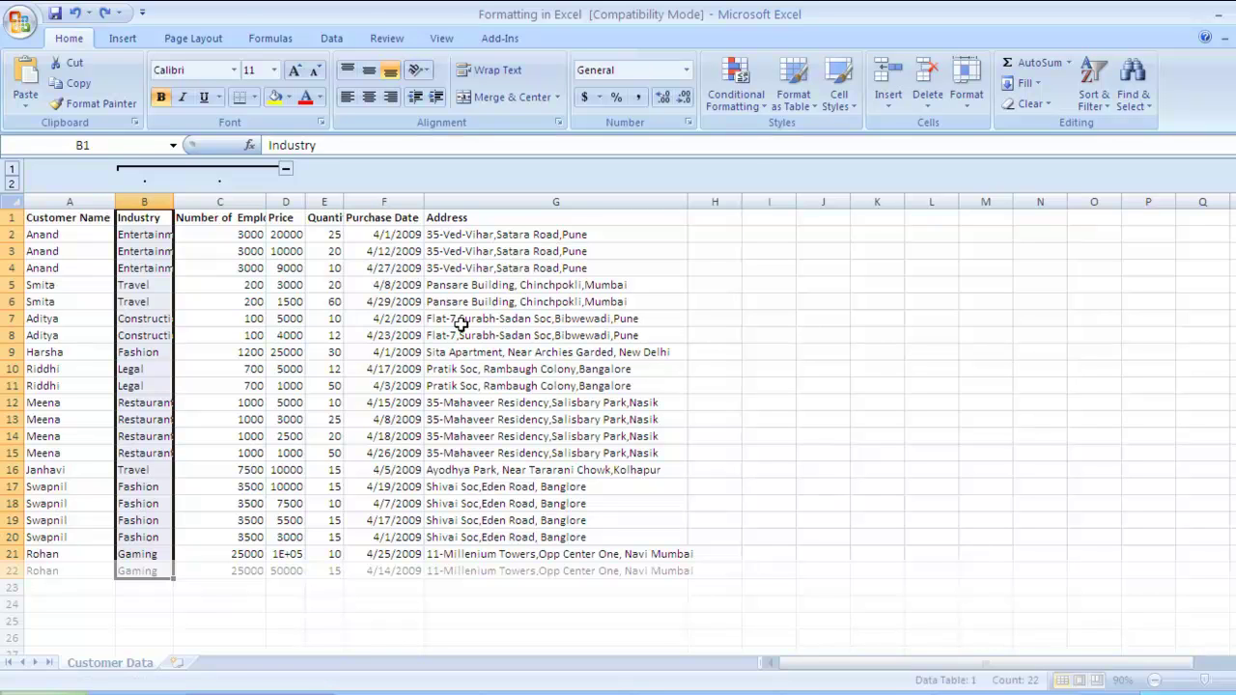
{"action": "key", "text": "alt+h"}
{"action": "key", "text": "o"}
{"action": "key", "text": "i"}
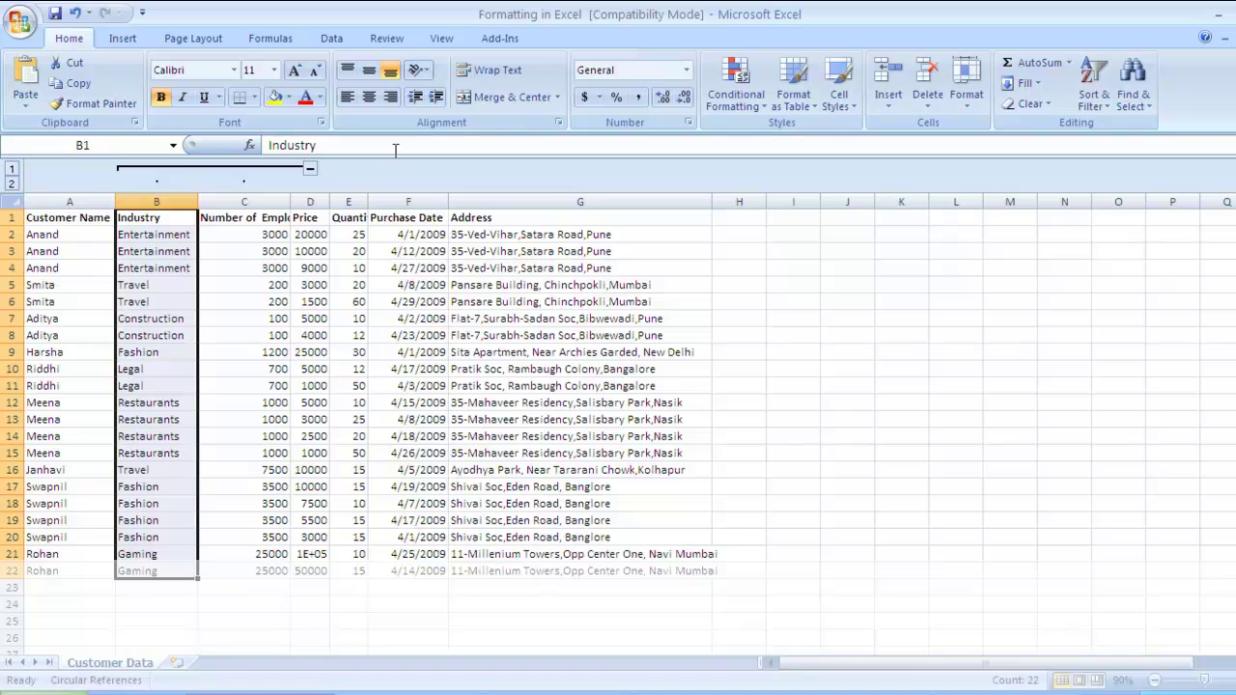
Step: Undo the AutoFit of the Industry column and select cell E12
{"action": "left_click", "coordinate": [320, 403]}
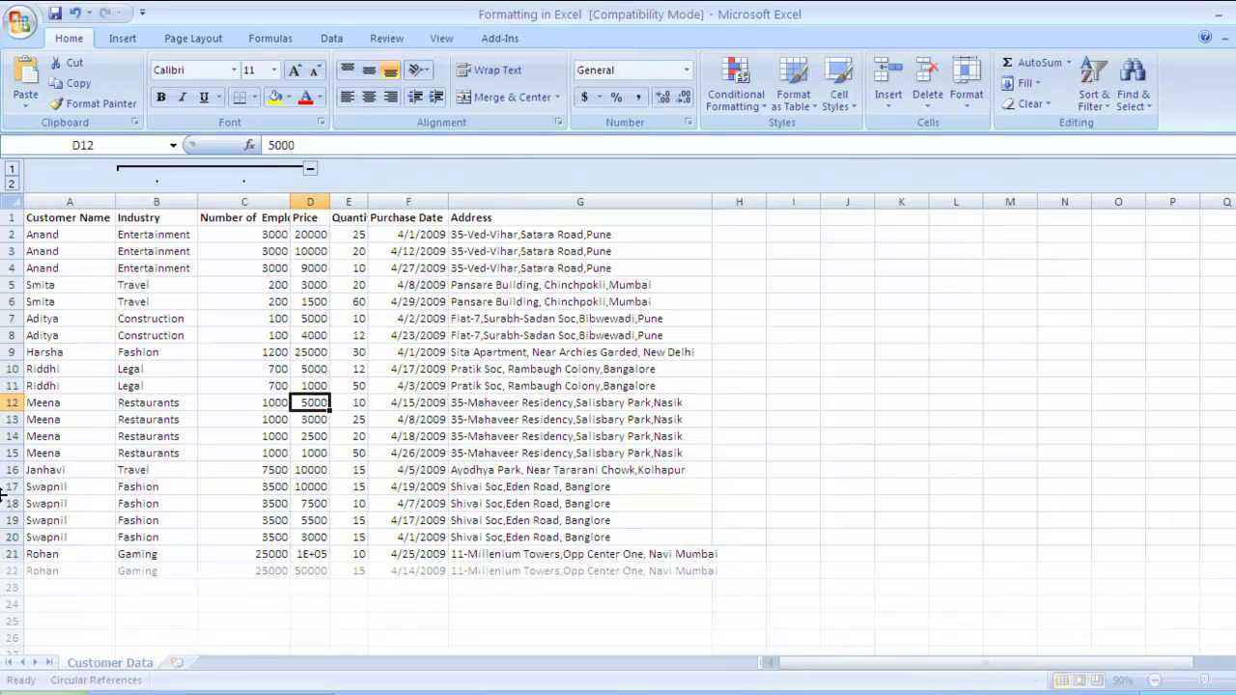
{"action": "key", "text": "ctrl+z"}
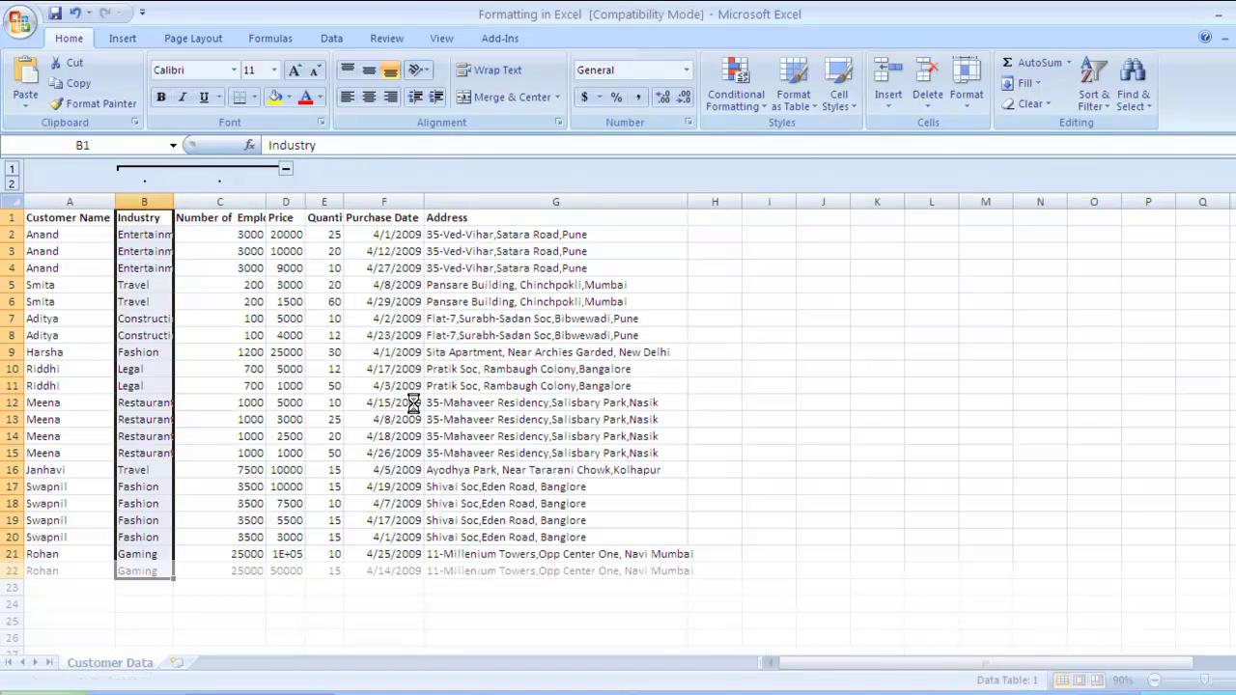
{"action": "left_click", "coordinate": [331, 403]}
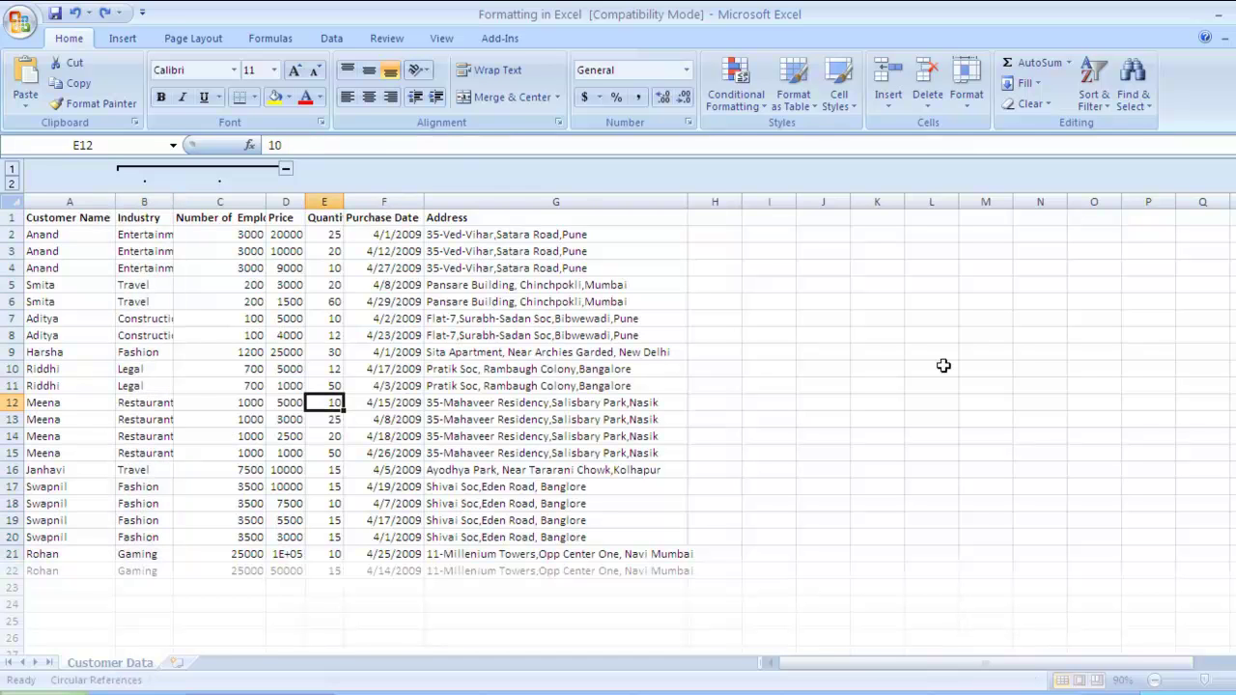
Step: View the alignment options in Format Cells for cell C12, close the Excel Help window and cancel the dialog
{"action": "key", "text": "Left"}
{"action": "key", "text": "Left"}
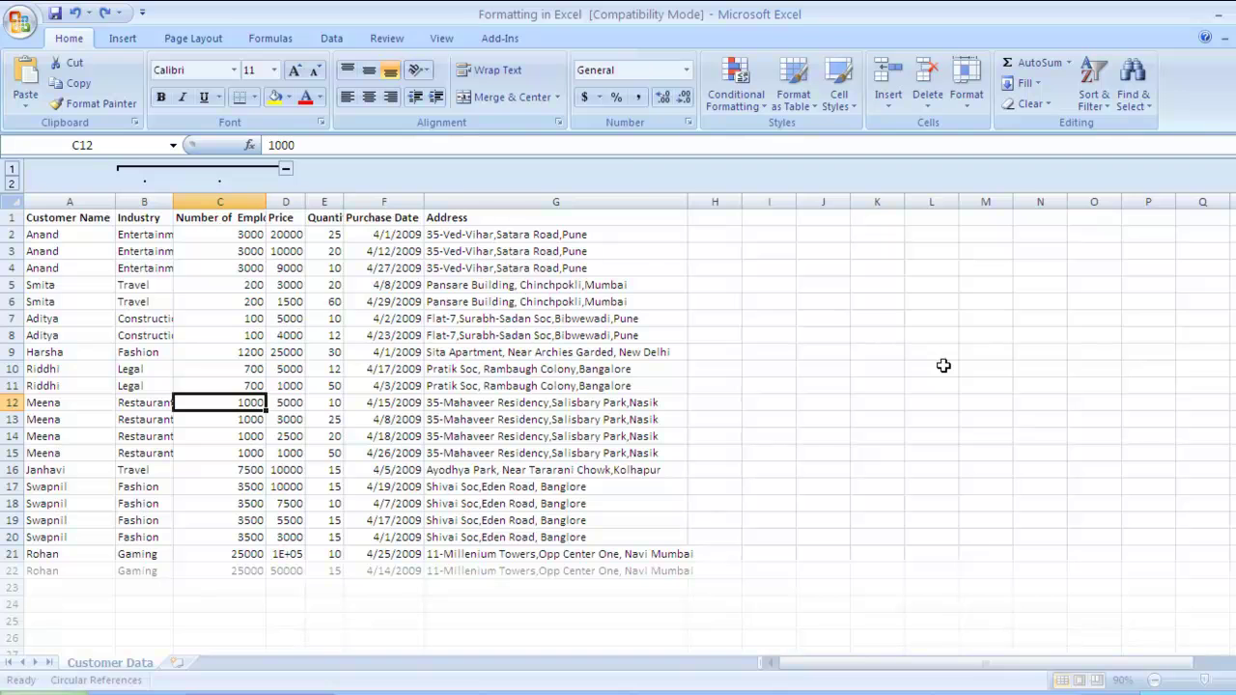
{"action": "key", "text": "ctrl+1"}
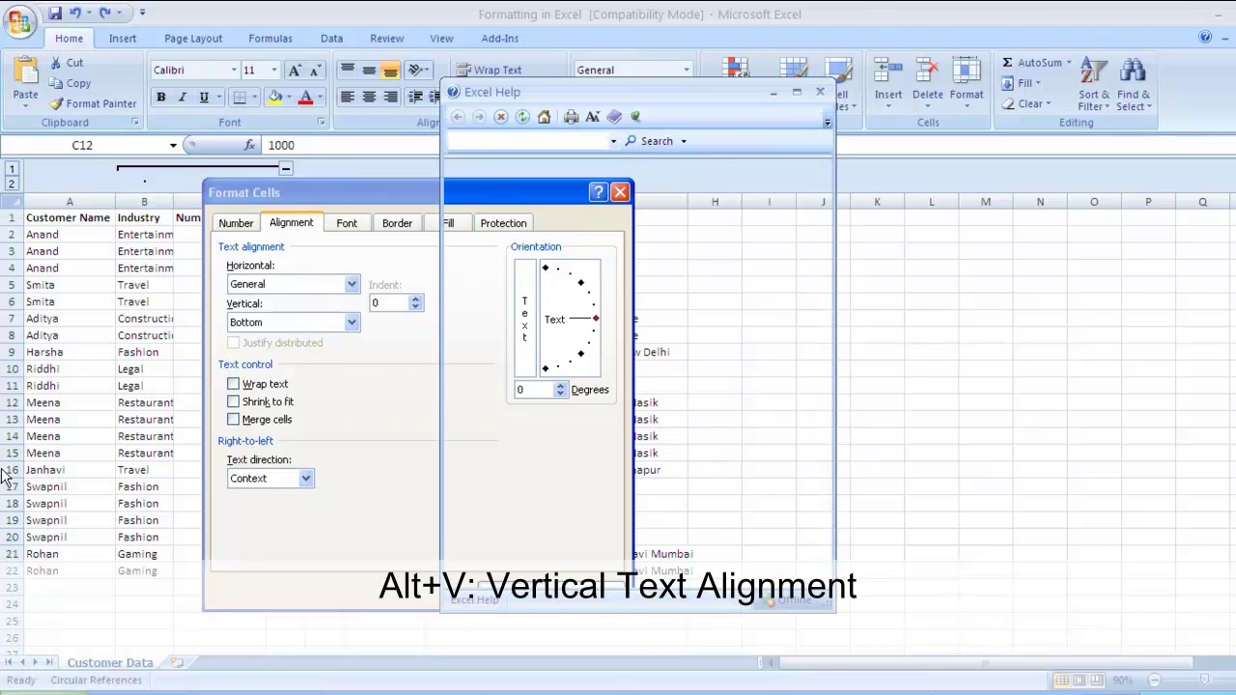
{"action": "left_click", "coordinate": [820, 91]}
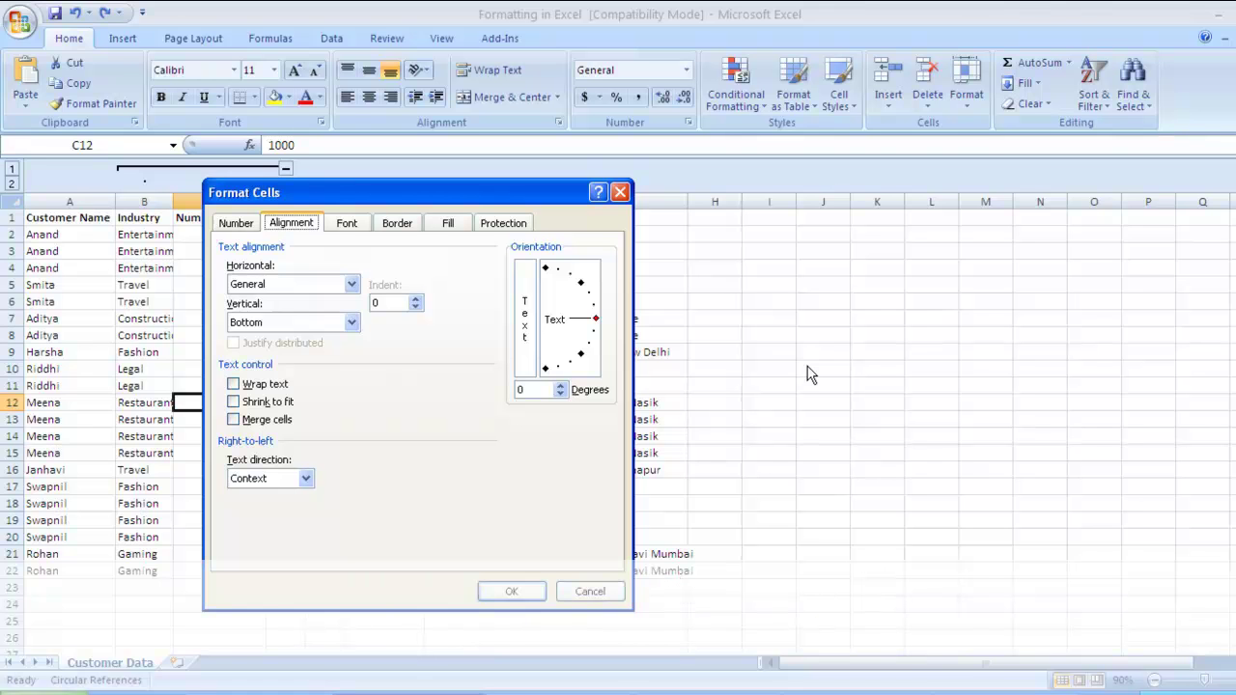
{"action": "key", "text": "Escape"}
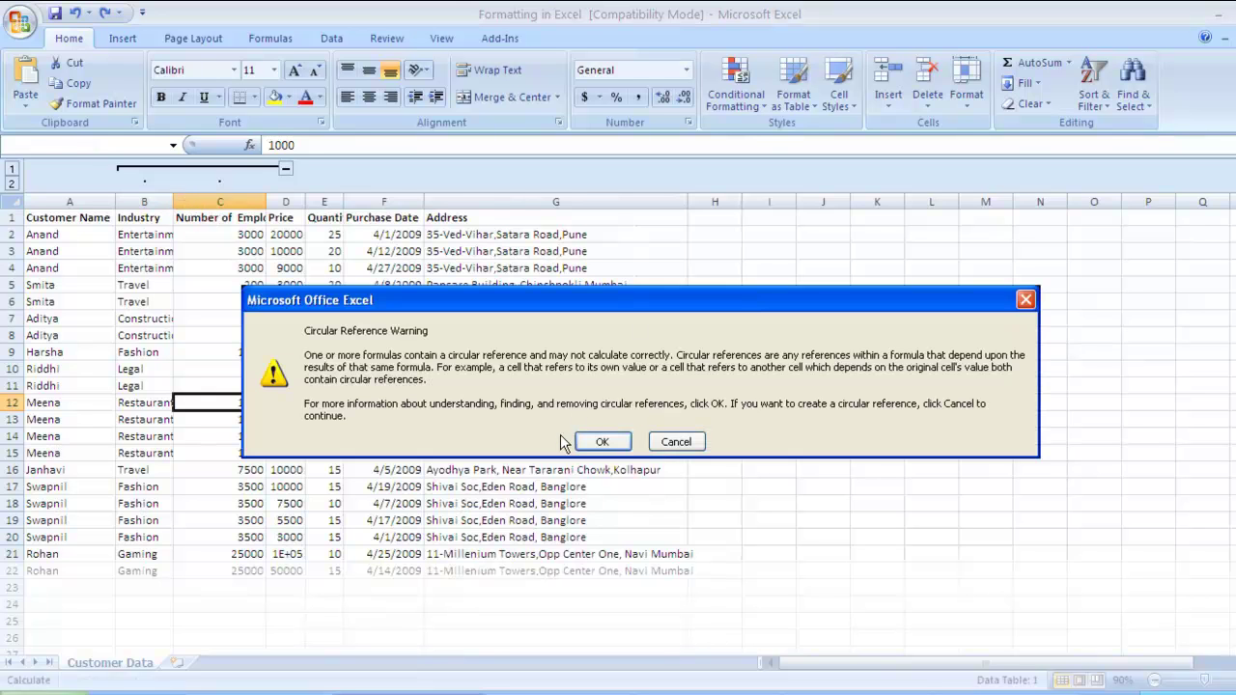
Step: Dismiss the circular reference warning and close the Excel Help window it opens
{"action": "left_click", "coordinate": [584, 442]}
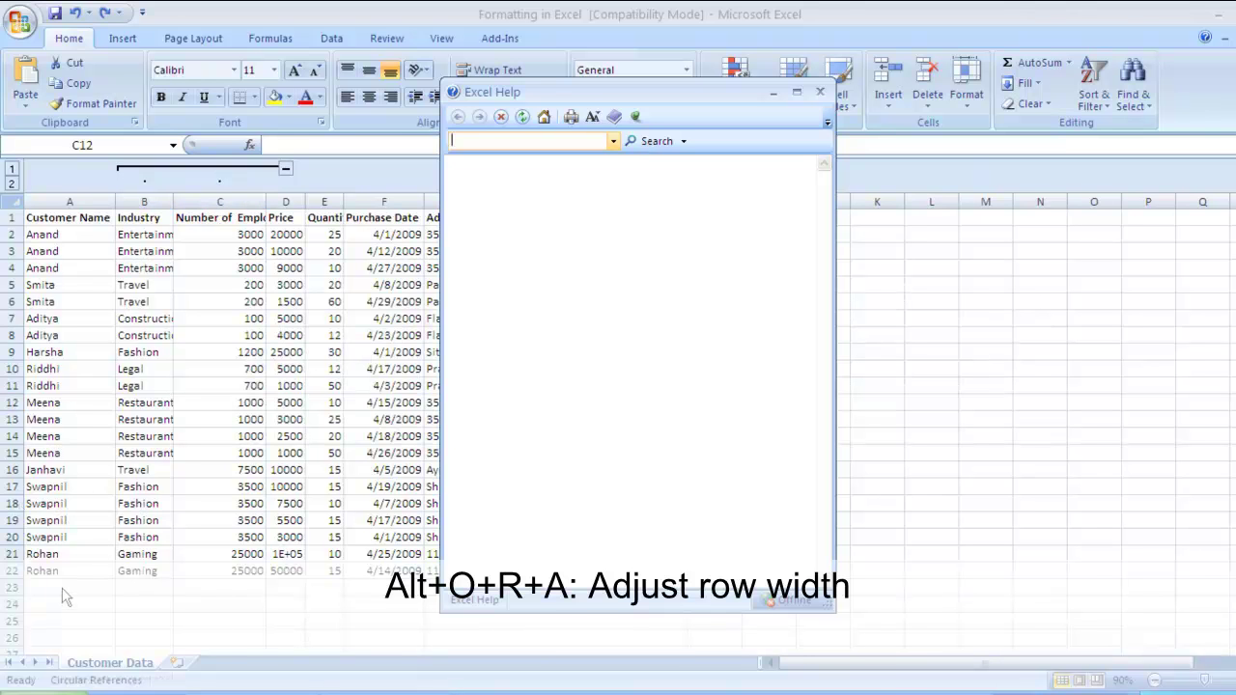
{"action": "left_click", "coordinate": [828, 87]}
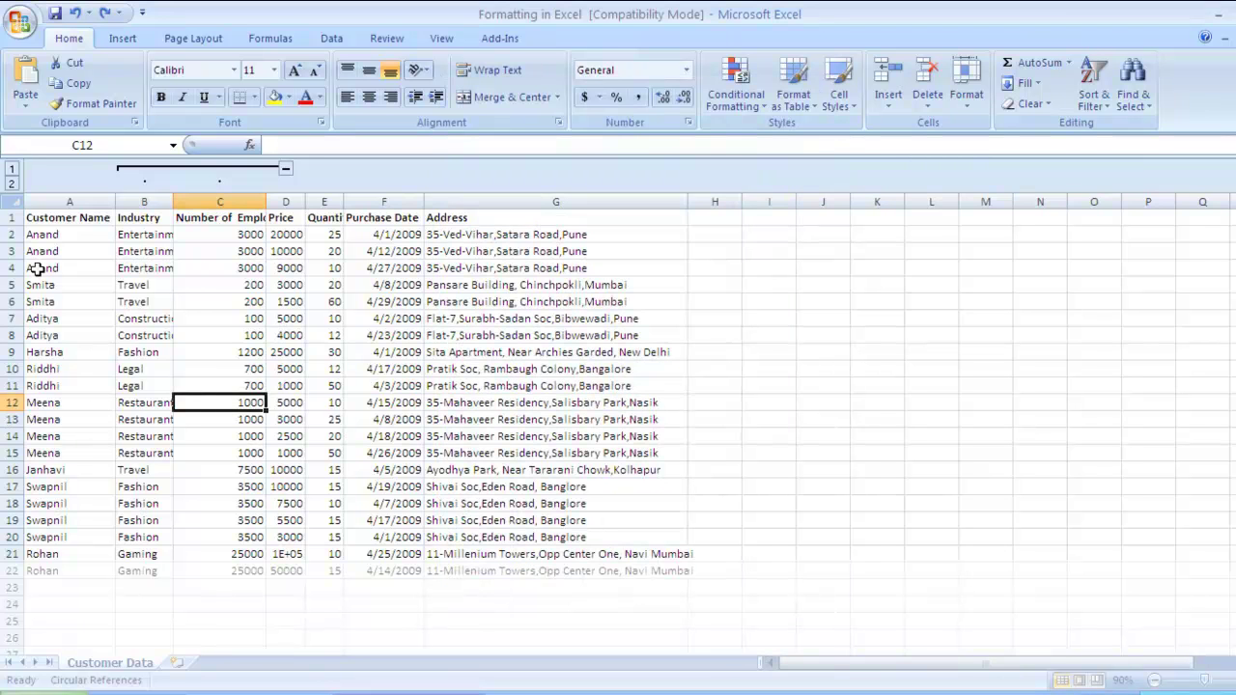
Step: Select the header row from A1 to G1, and reduce the selection to the single header cell B1
{"action": "left_click", "coordinate": [74, 221]}
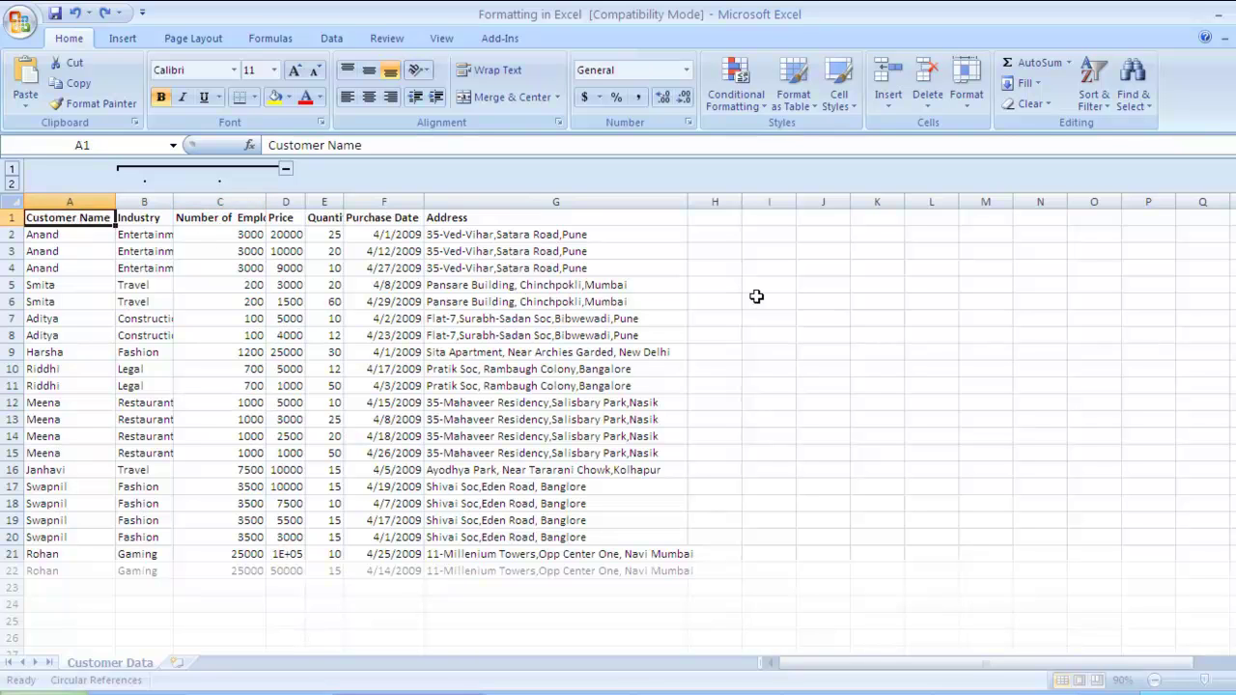
{"action": "key", "text": "ctrl+shift+Right"}
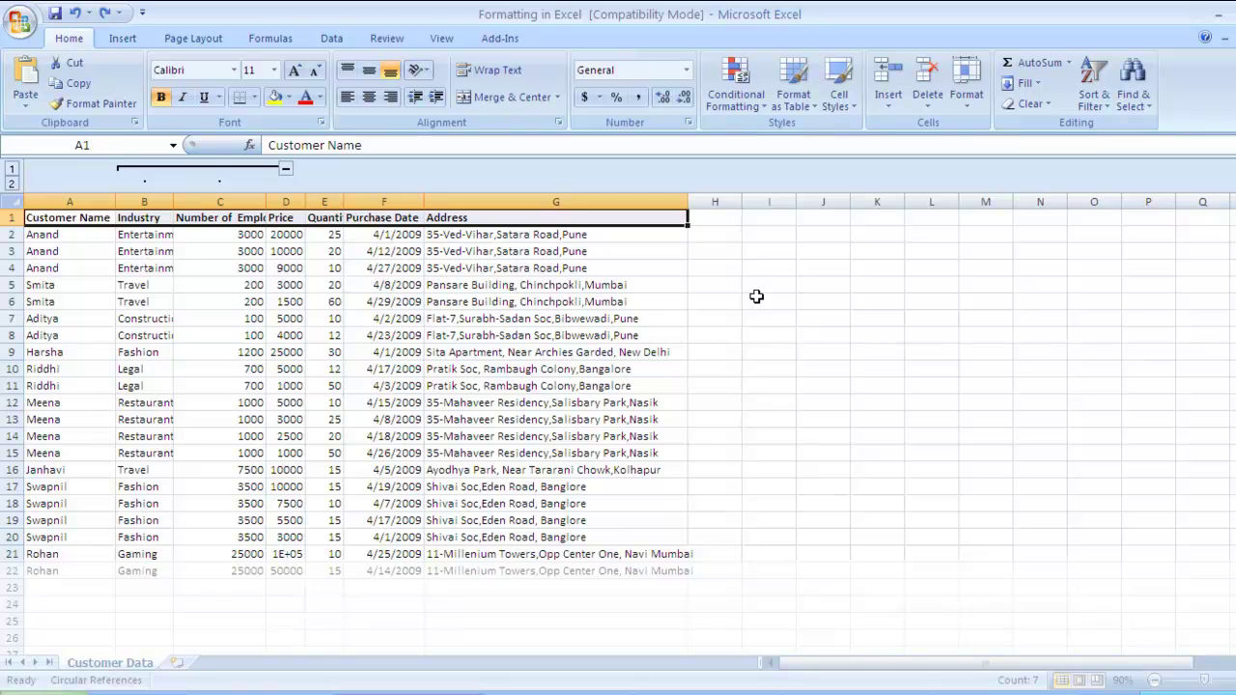
{"action": "key", "text": "ctrl+shift+Left"}
{"action": "key", "text": "Right"}
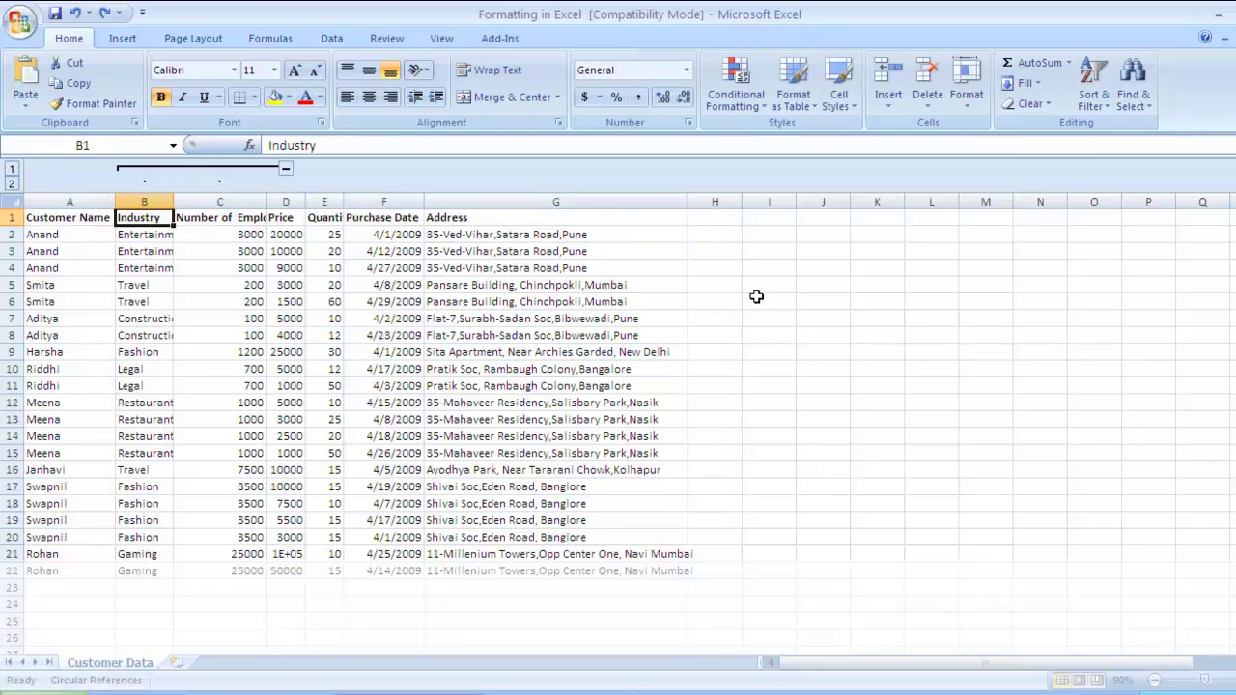
Step: Select the entire Number of Employees column C
{"action": "key", "text": "Right"}
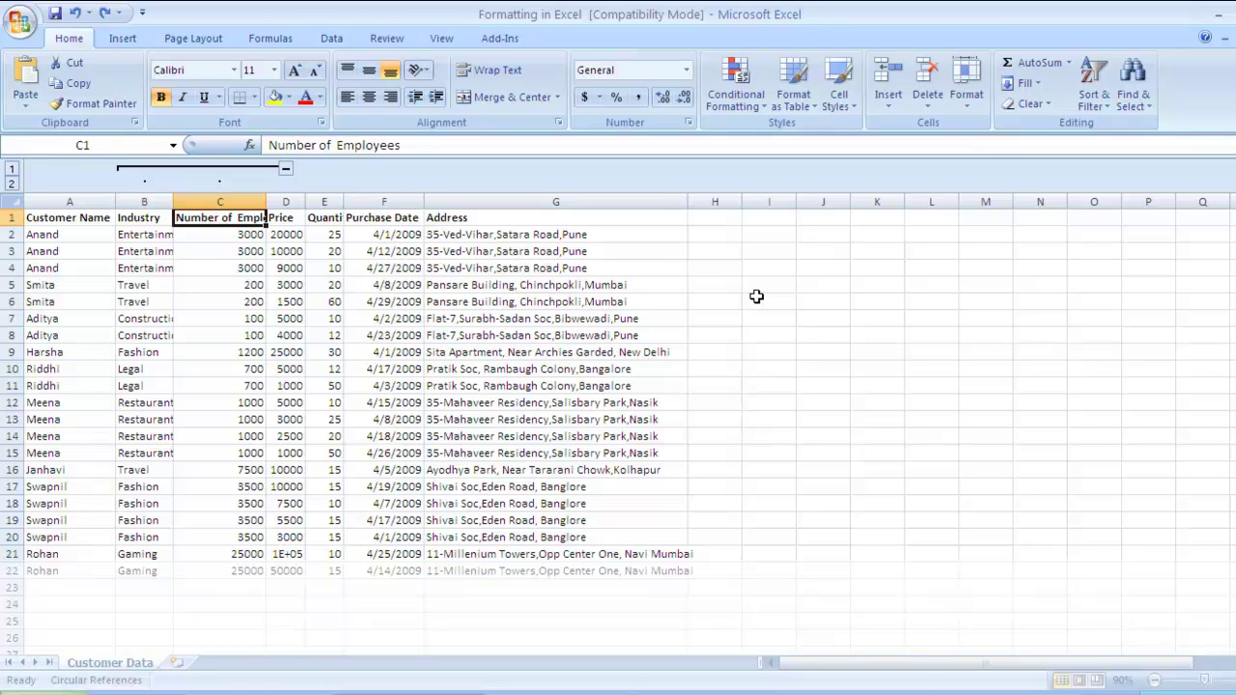
{"action": "key", "text": "Right"}
{"action": "key", "text": "Right"}
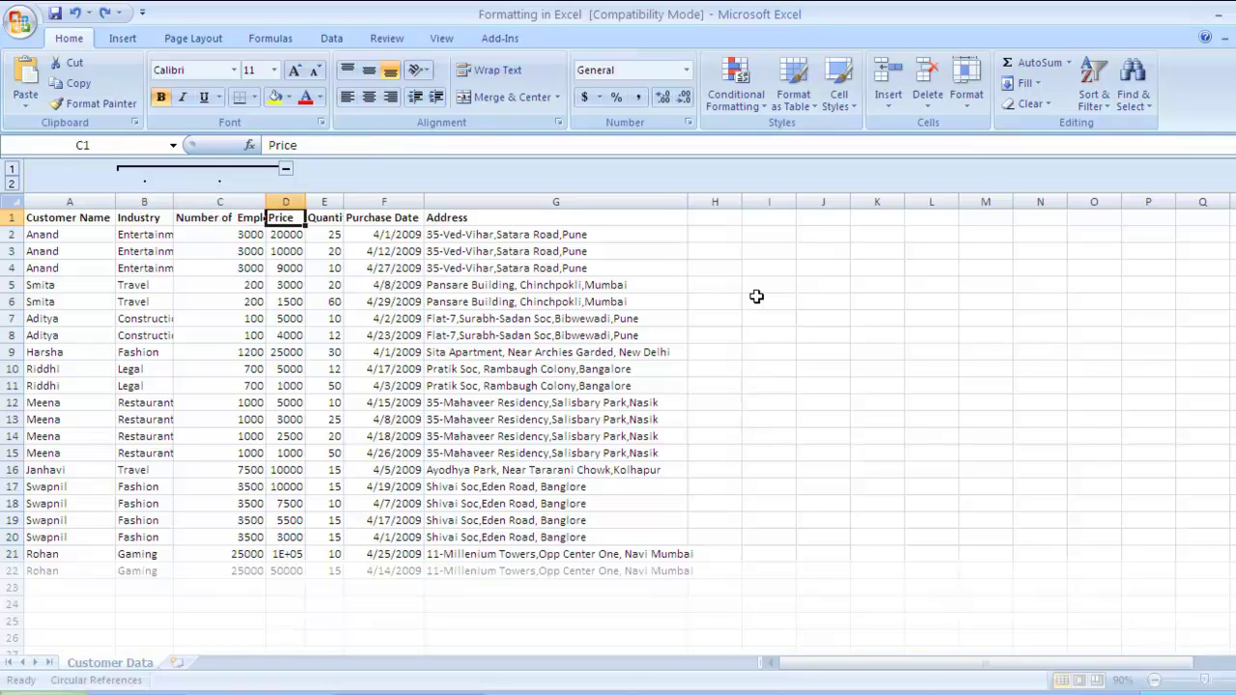
{"action": "key", "text": "Left"}
{"action": "key", "text": "Left"}
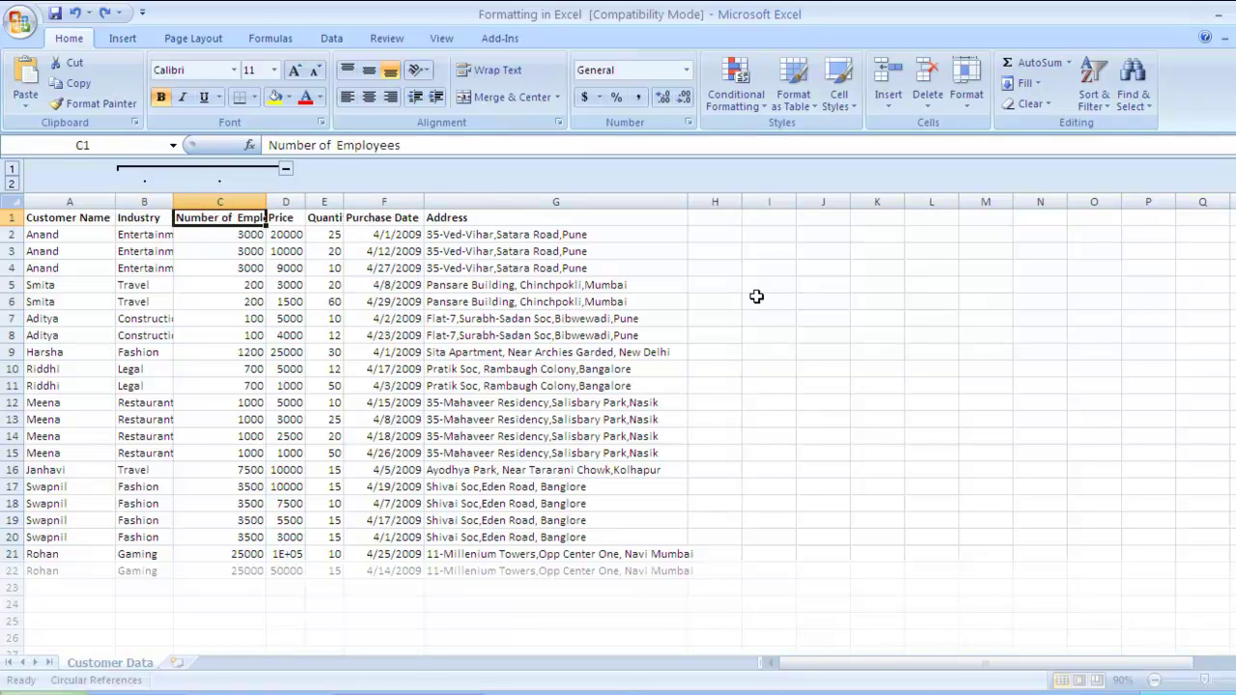
{"action": "key", "text": "ctrl+space"}
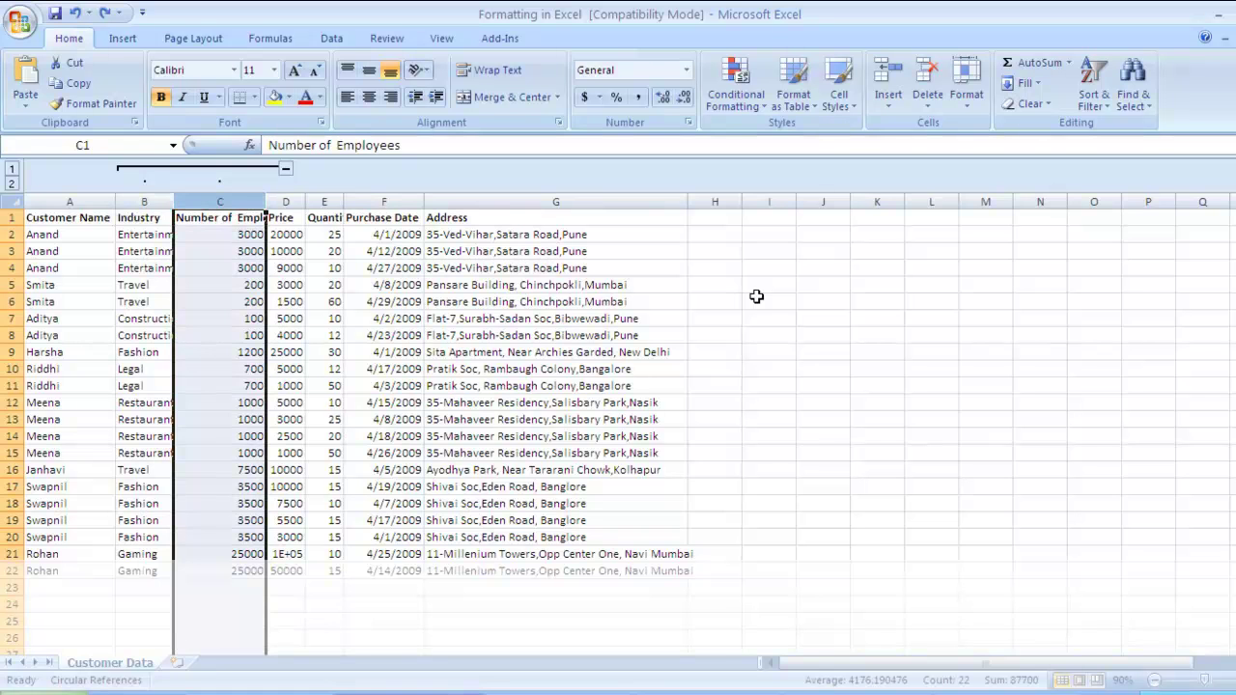
{"action": "key", "text": "Right"}
{"action": "key", "text": "Right"}
{"action": "key", "text": "Right"}
{"action": "key", "text": "Right"}
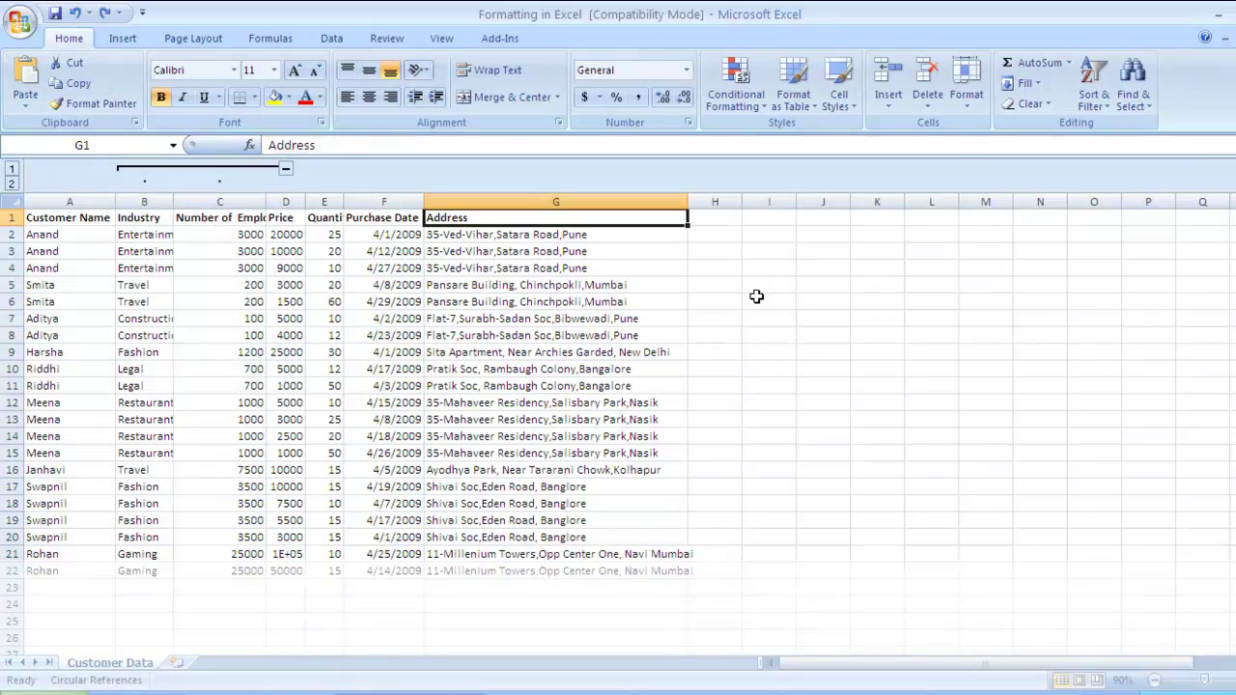
{"action": "key", "text": "Left"}
{"action": "key", "text": "Left"}
{"action": "key", "text": "Left"}
{"action": "key", "text": "Left"}
{"action": "key", "text": "Down"}
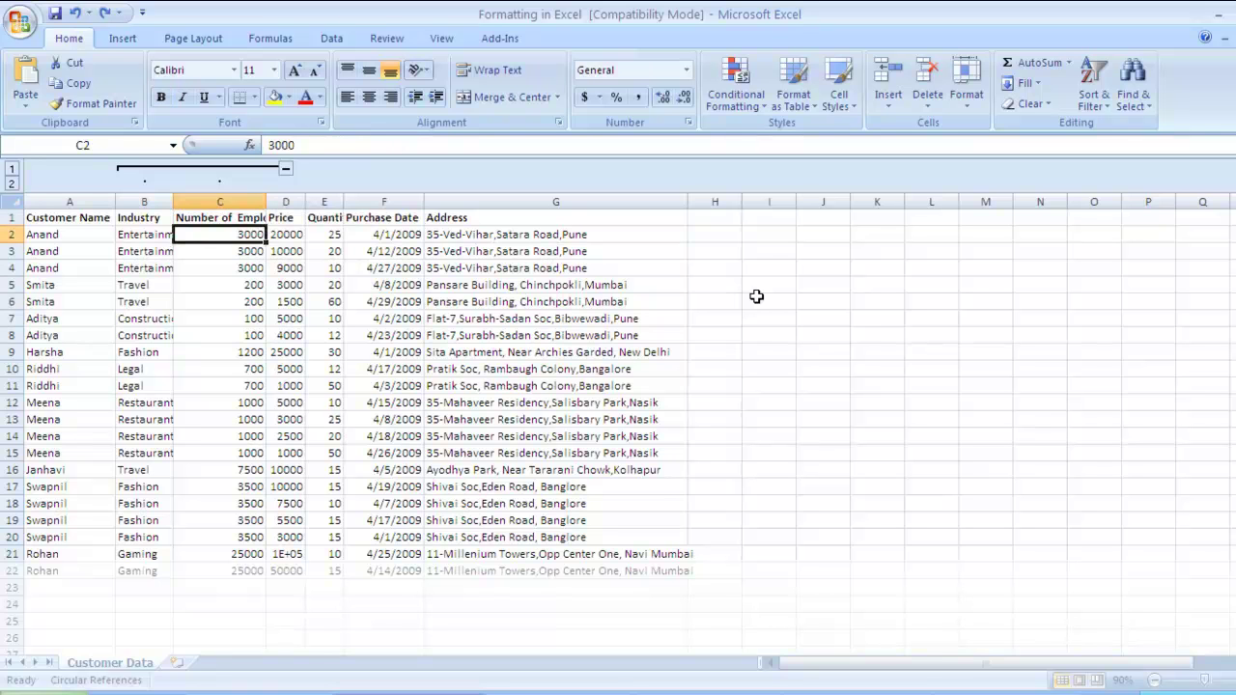
{"action": "key", "text": "Right"}
{"action": "key", "text": "Right"}
{"action": "key", "text": "Right"}
{"action": "key", "text": "Right"}
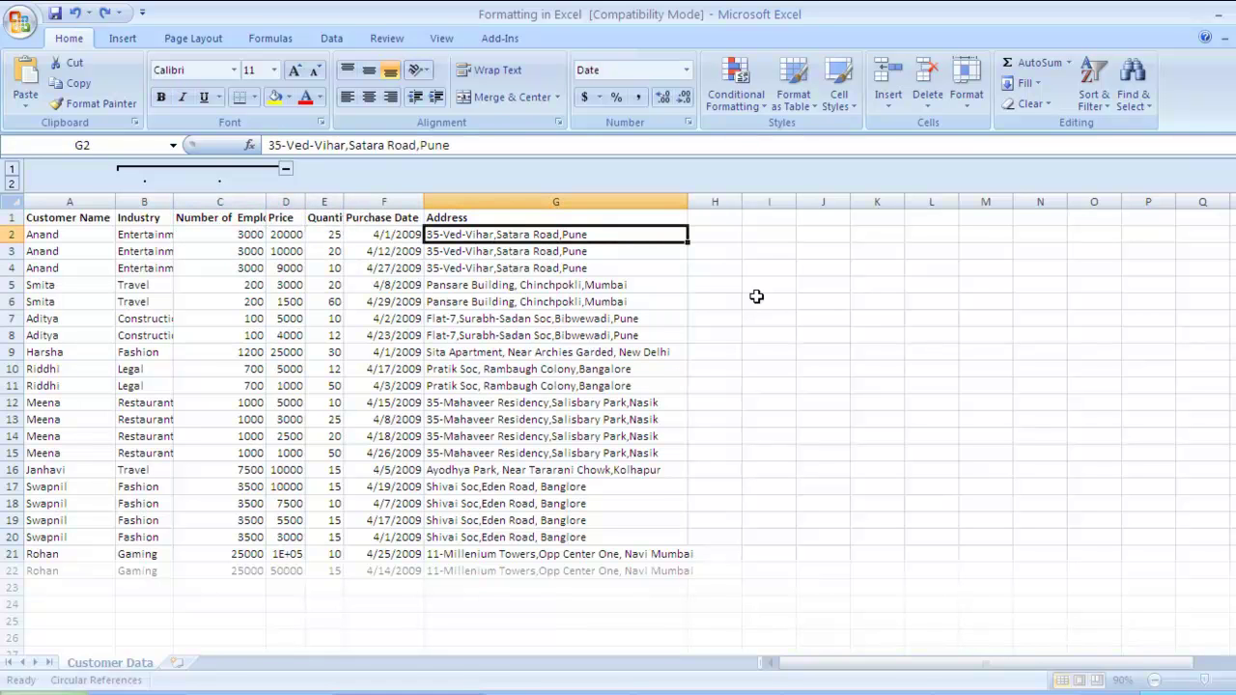